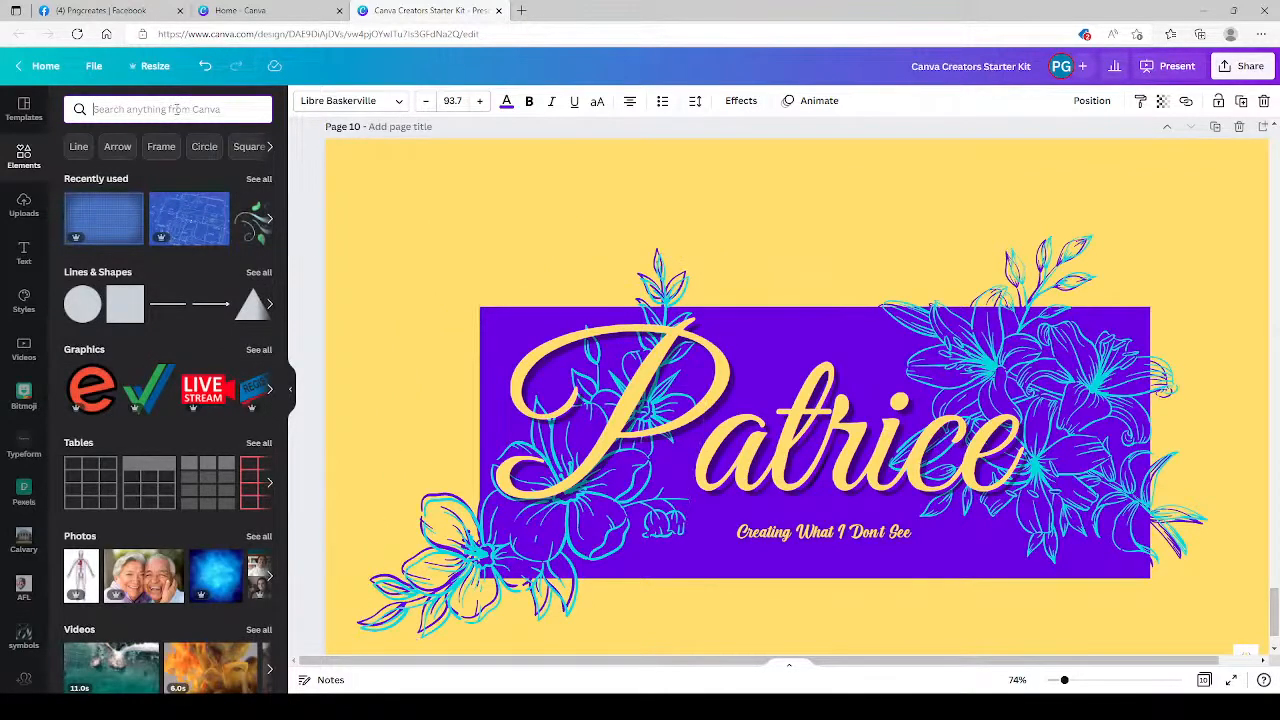
Search the elements library for flowers and look through the matching graphics.
text(flower)
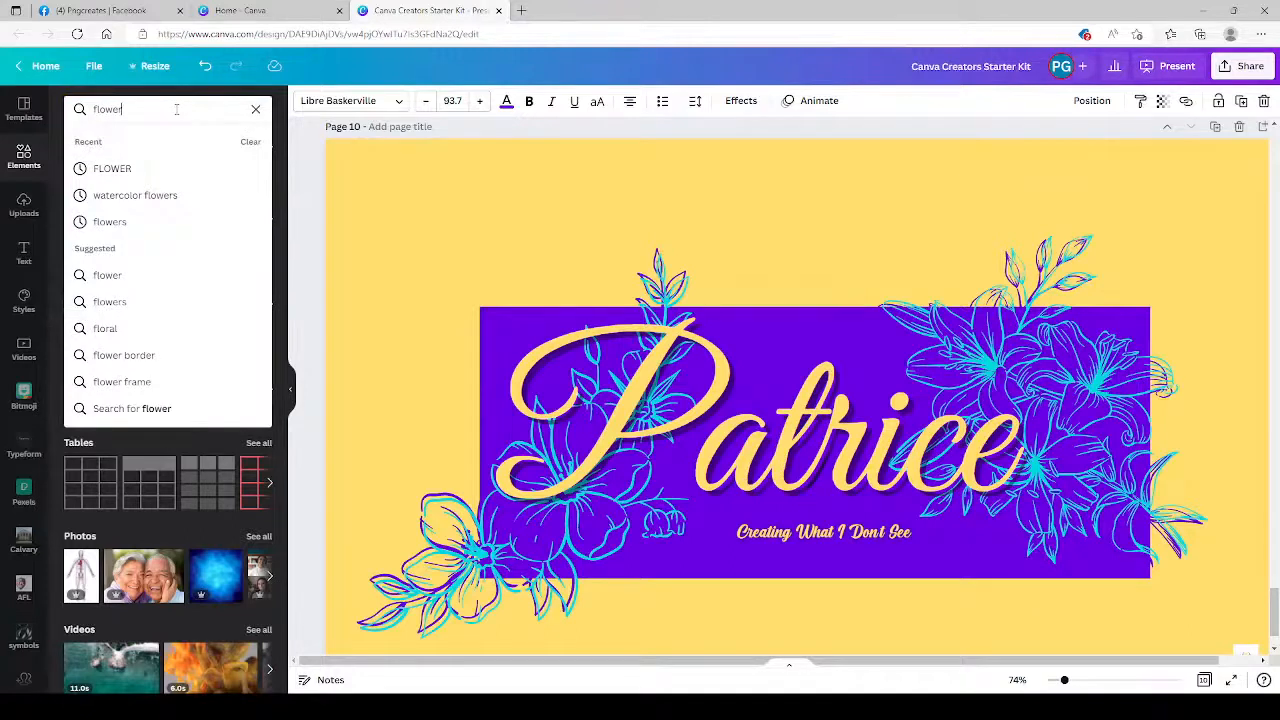
click(158, 301)
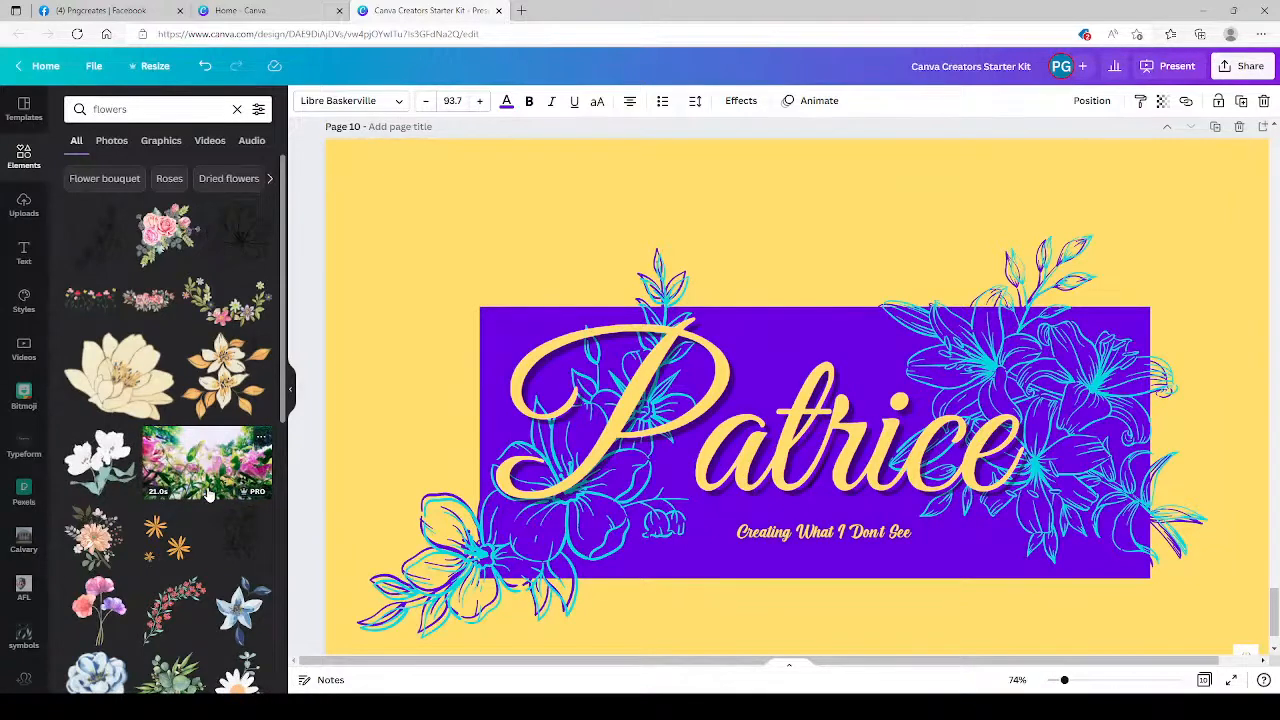
scroll(197, 578, down, 3)
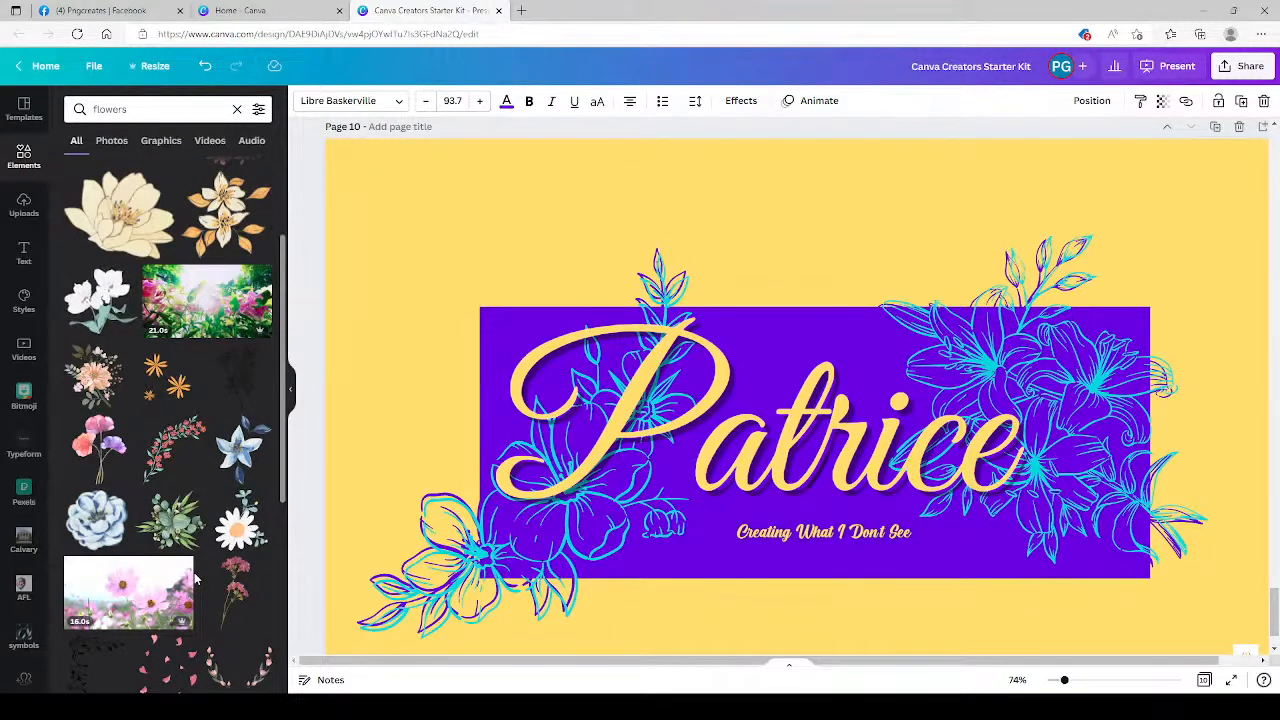
scroll(197, 578, up, 3)
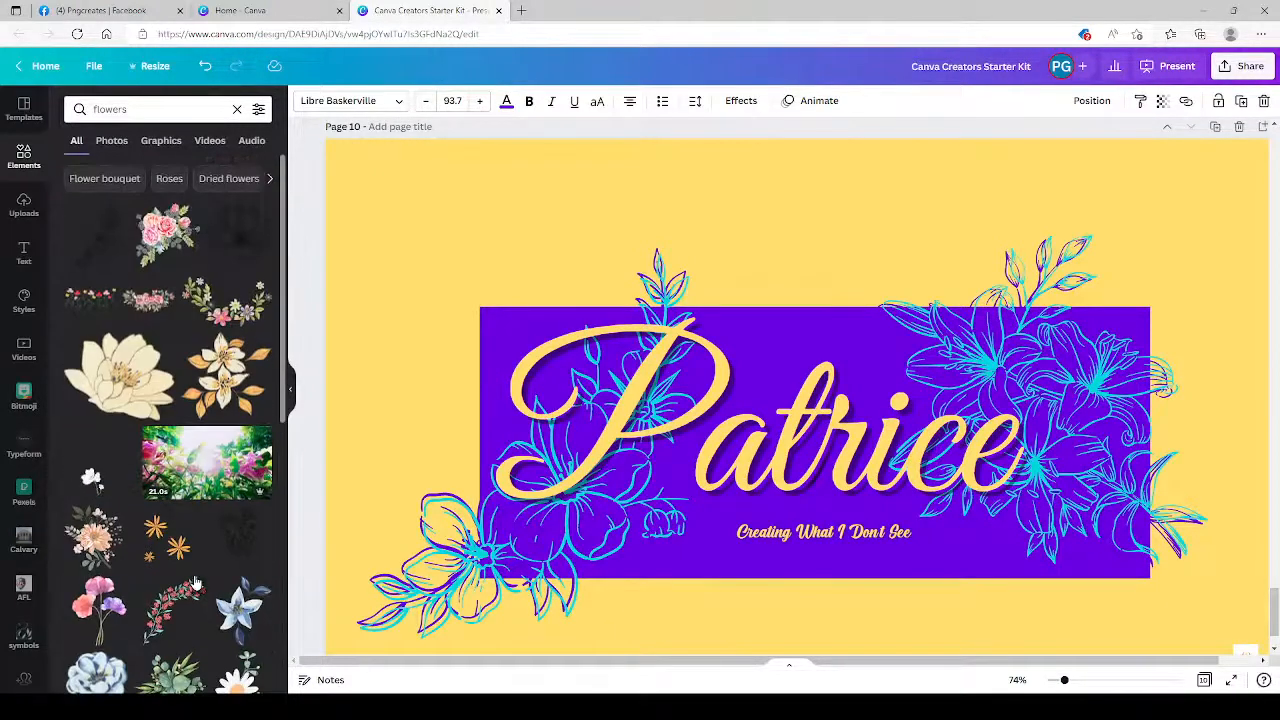
click(103, 248)
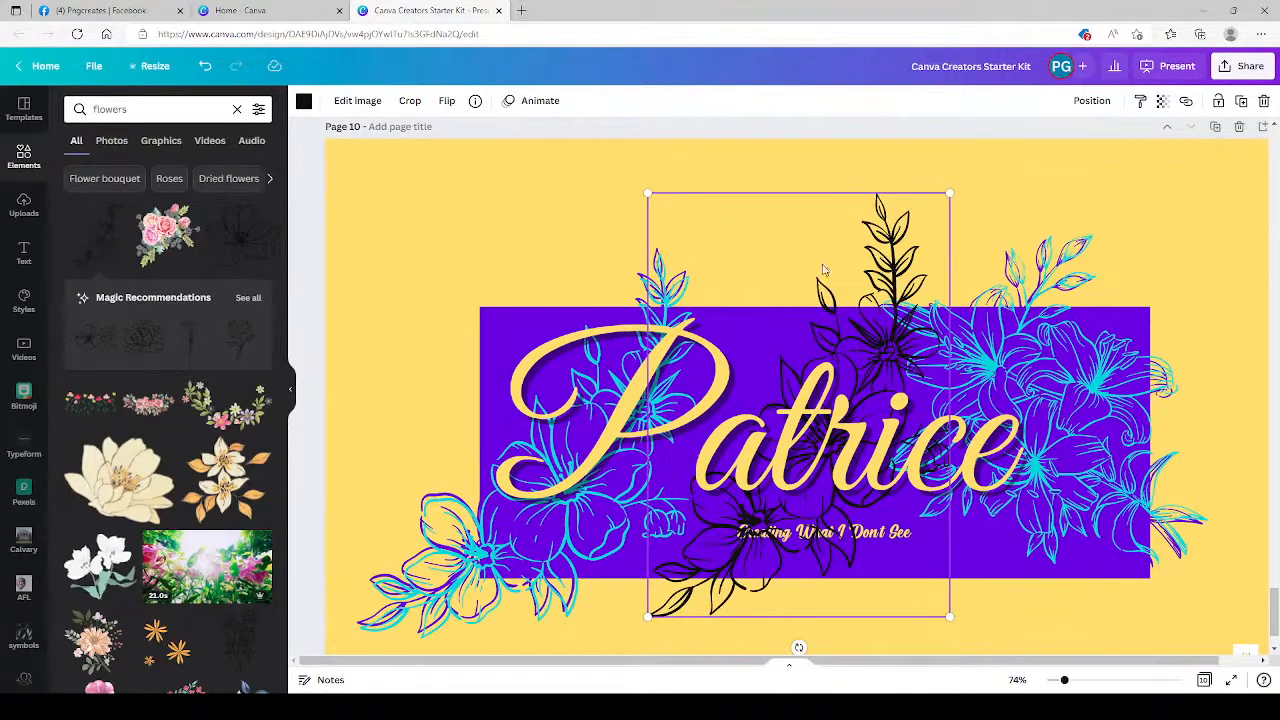
drag(818, 270, 456, 192)
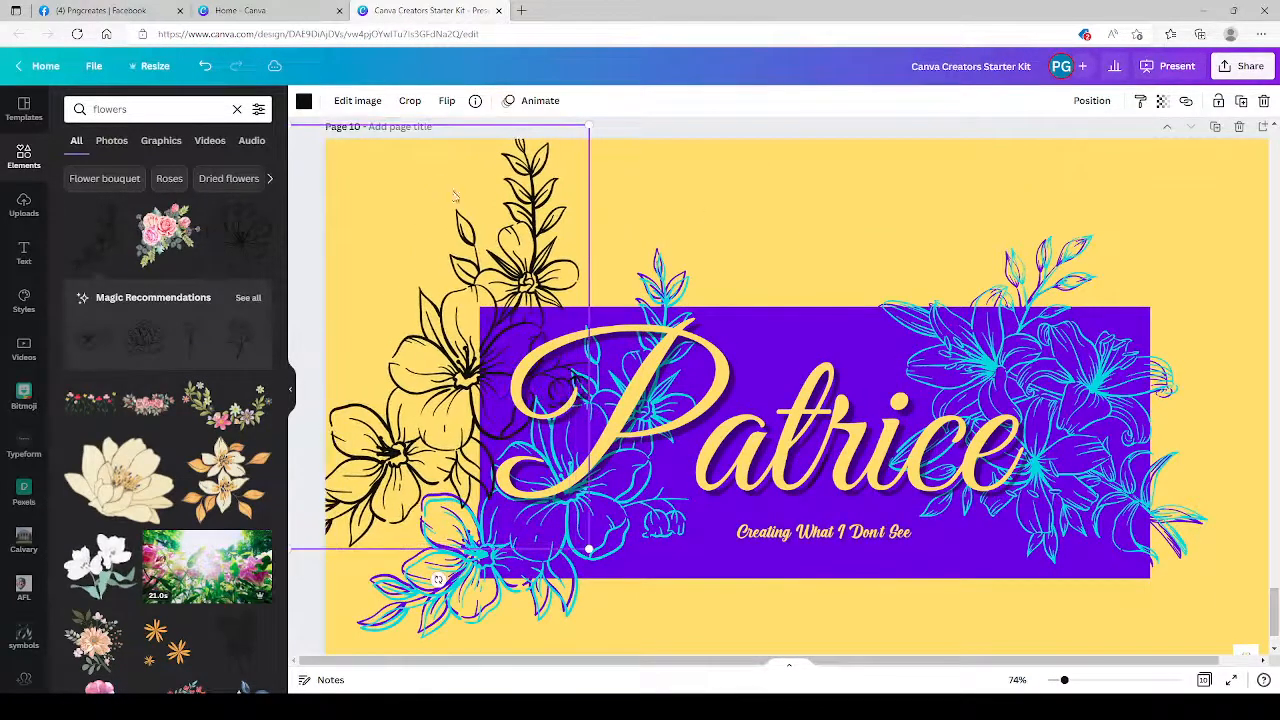
click(1263, 102)
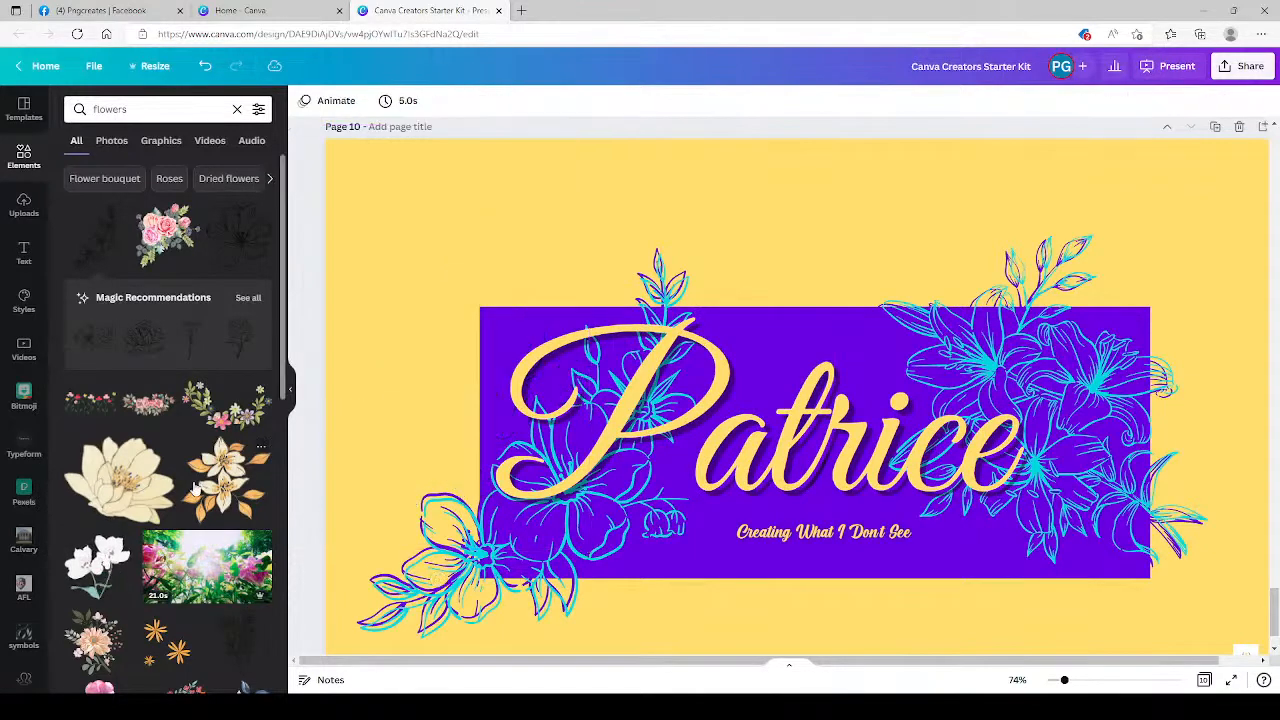
Add the many-petaled line-art flower from the Magic Recommendations to the upper-left corner of page 10.
click(188, 300)
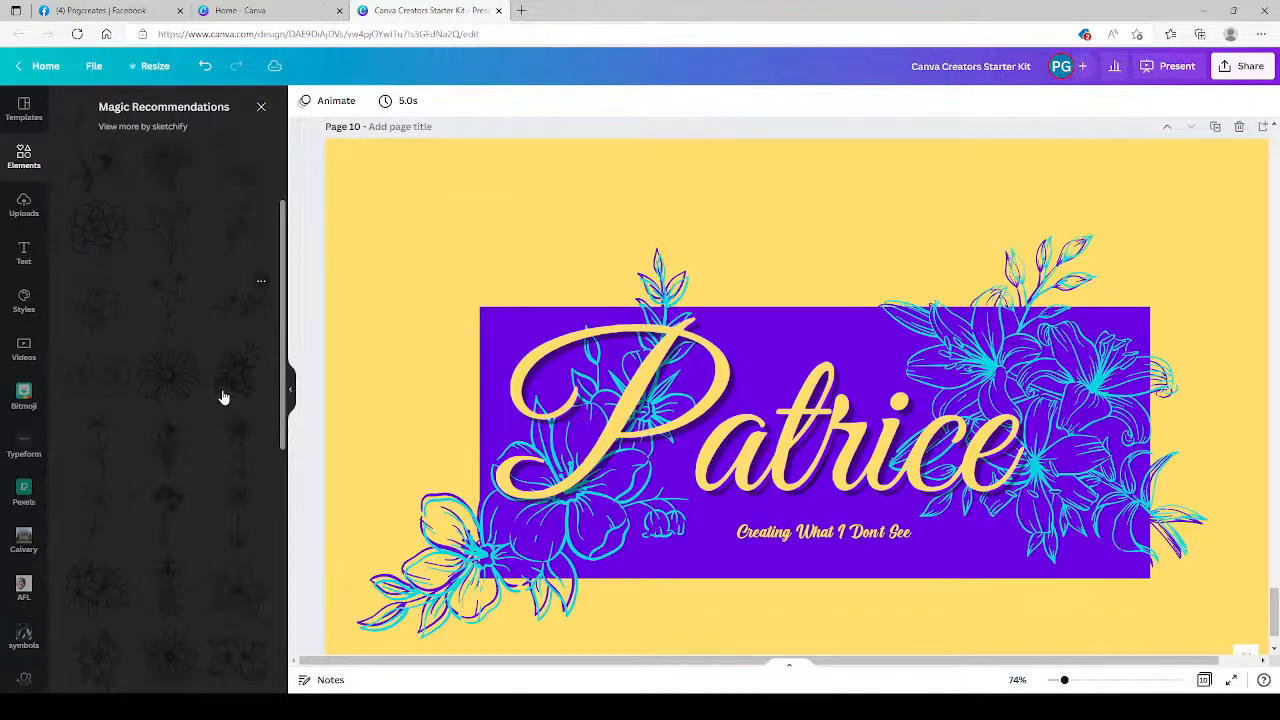
drag(224, 397, 418, 235)
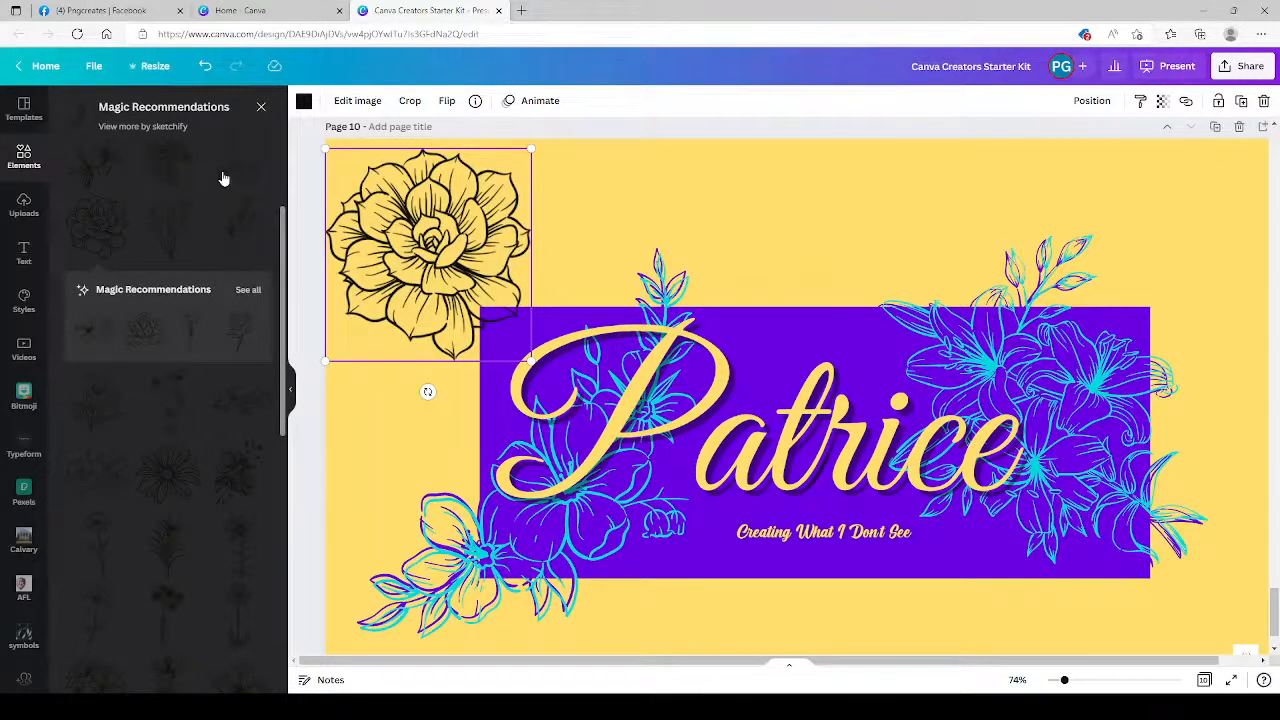
click(259, 106)
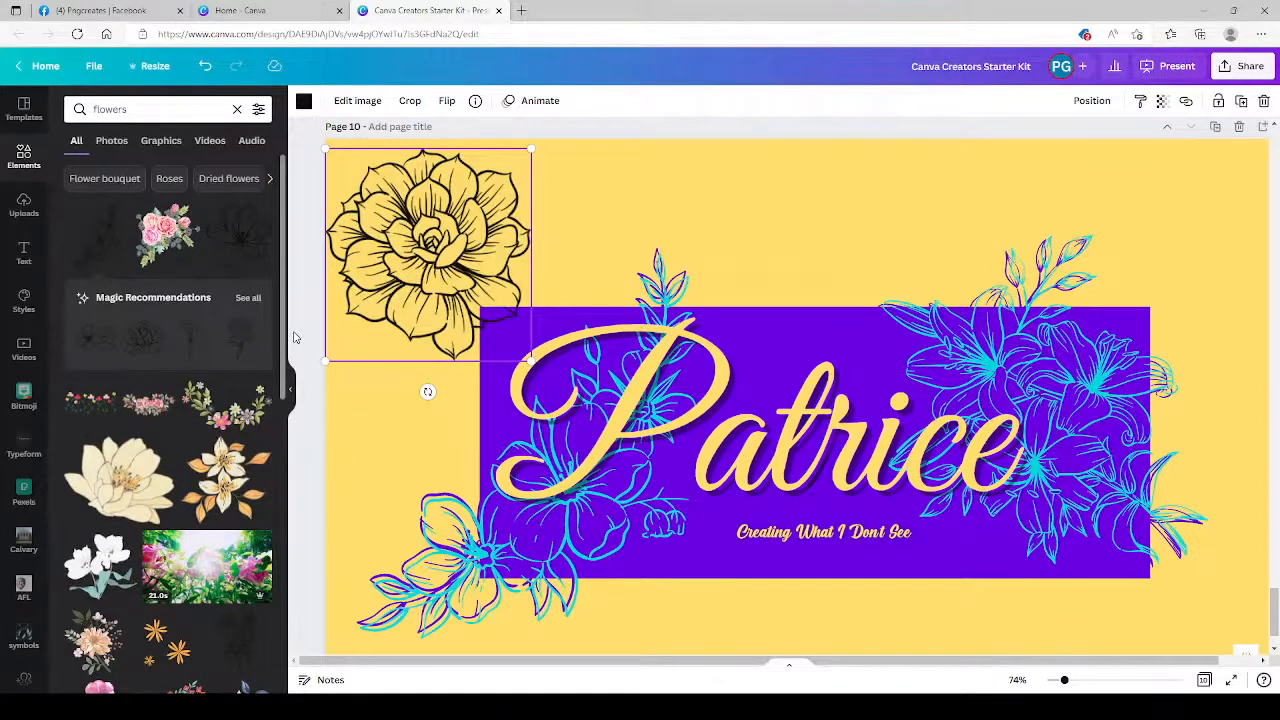
Recolor the new flower purple and its duplicate turquoise, using the DA logo.png brand colors.
click(304, 101)
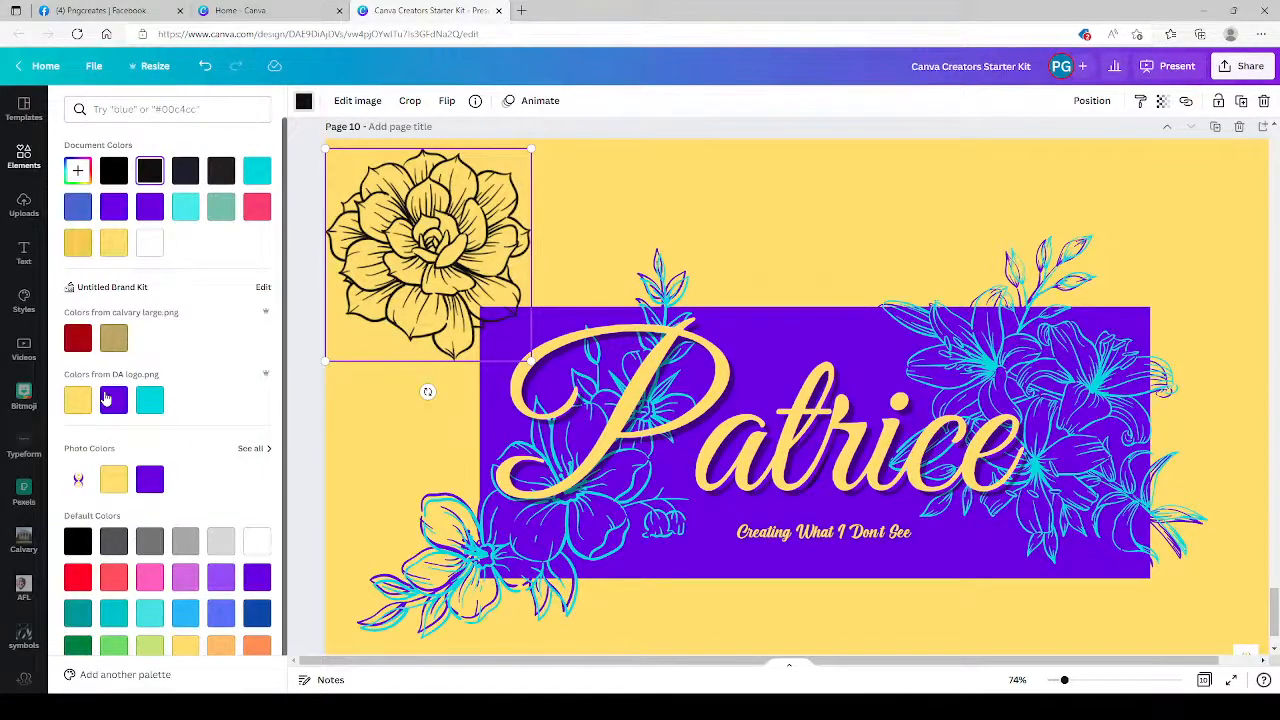
click(111, 400)
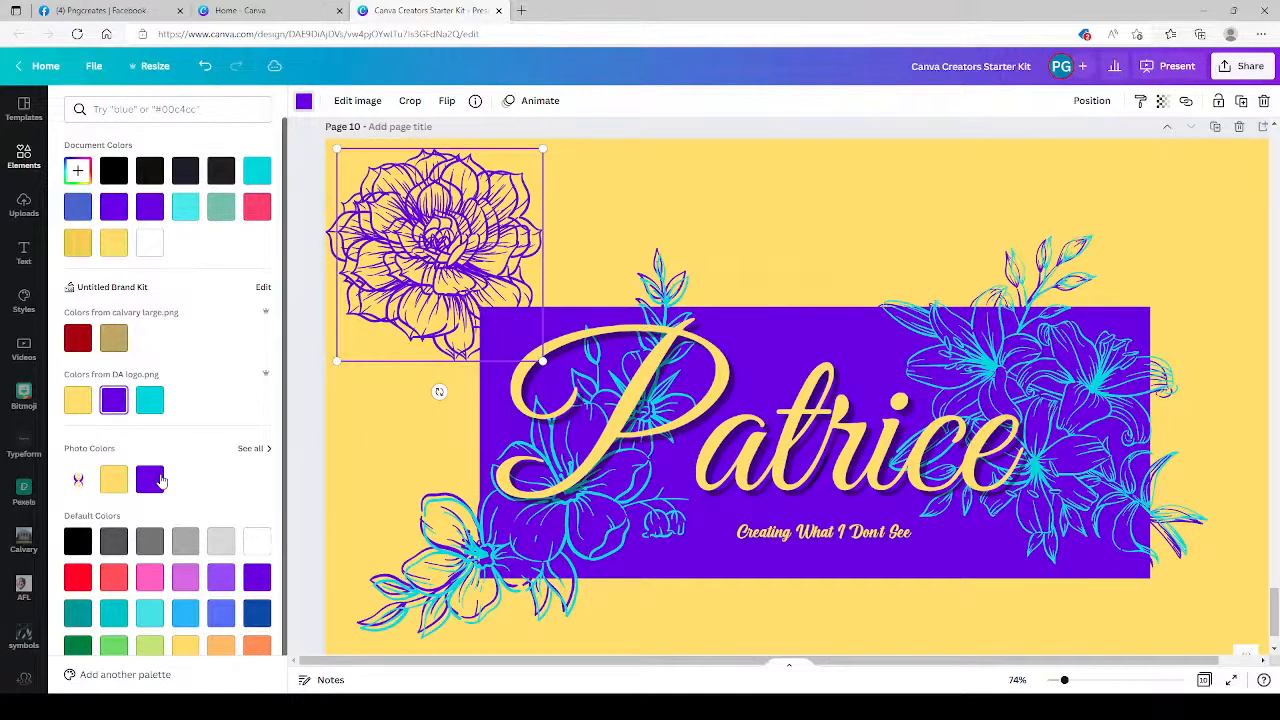
click(149, 400)
Adjust the turquoise flower copy so it overlaps the purple flower with a slight offset, like a shadow.
right_click(405, 263)
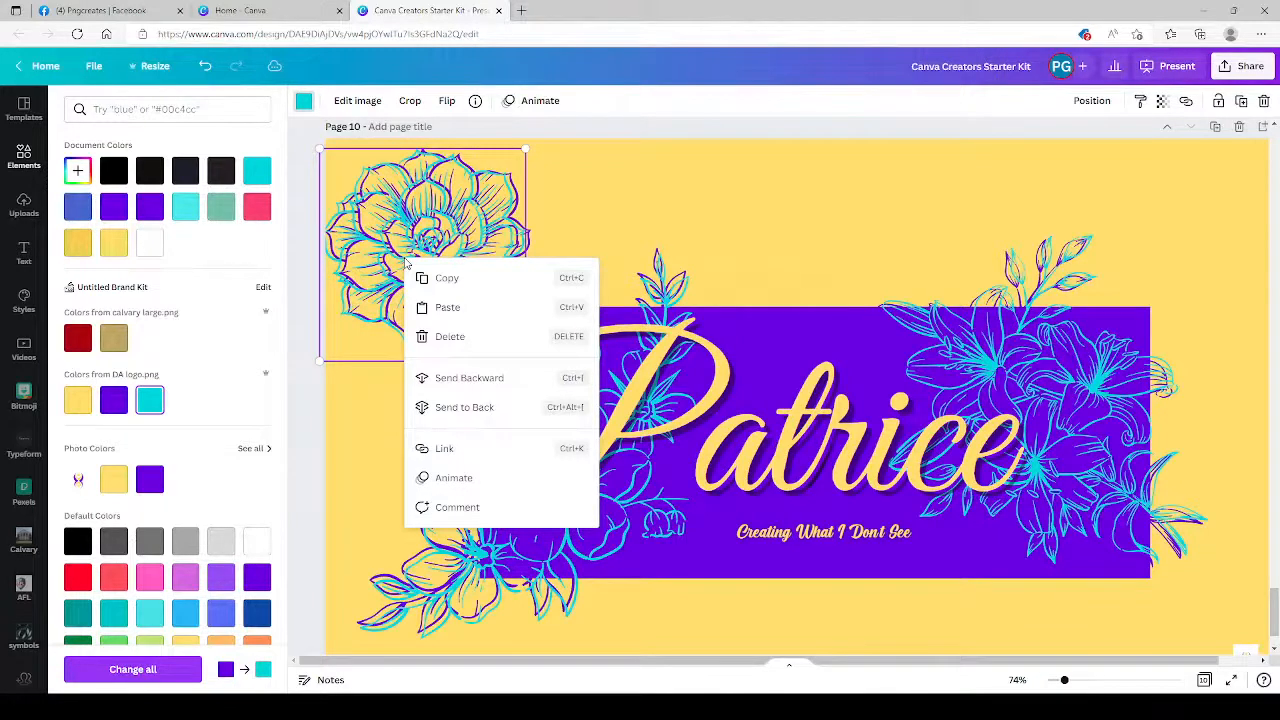
drag(459, 213, 465, 219)
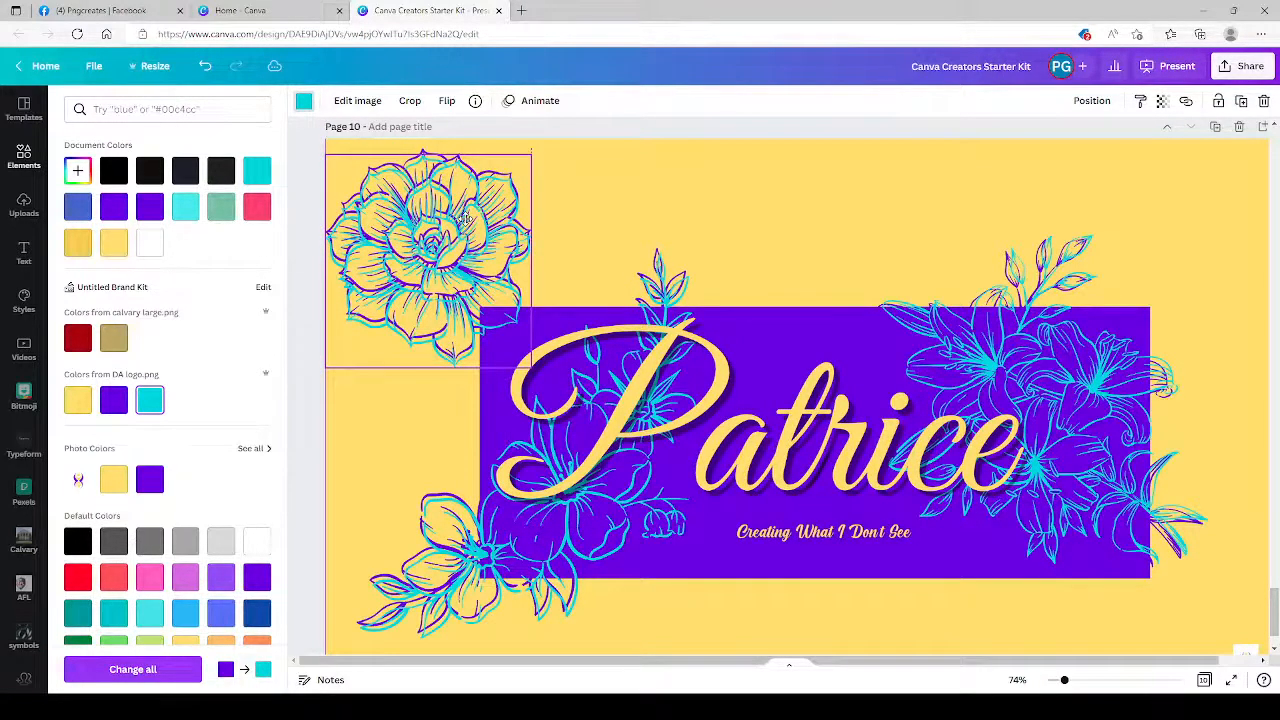
click(767, 228)
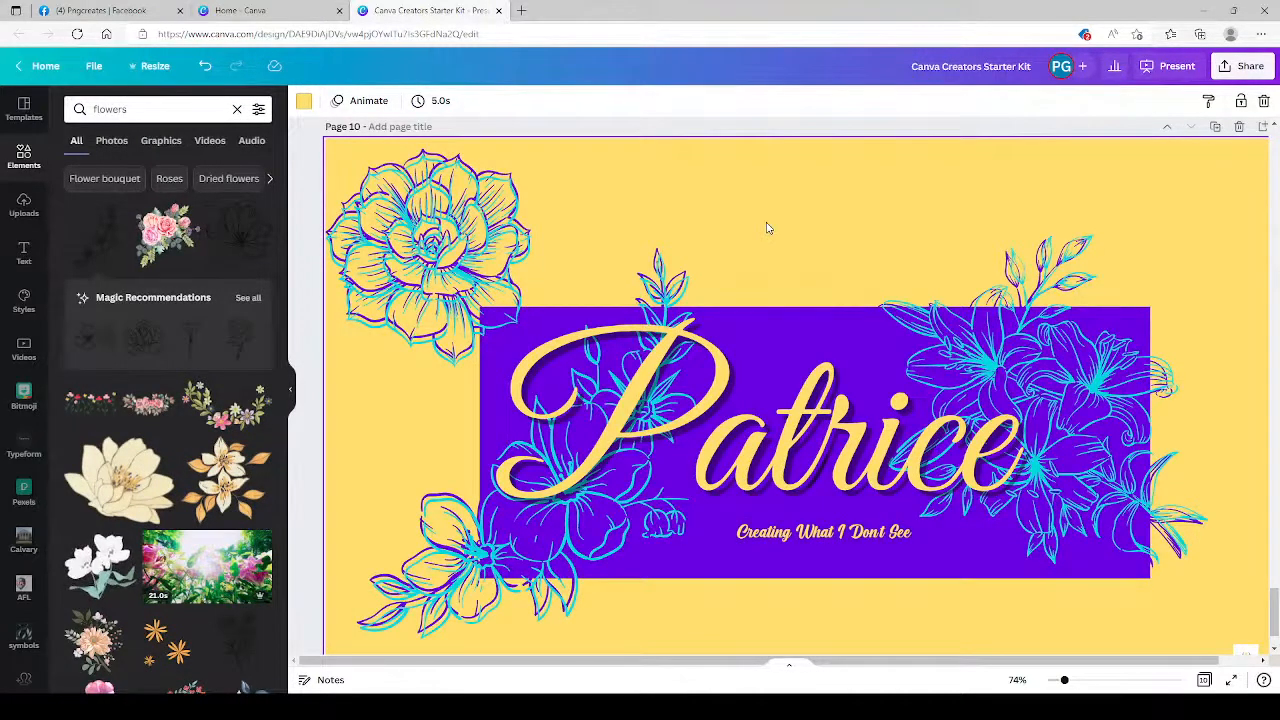
click(459, 237)
key(Left)
key(Left)
key(Left)
key(Left)
key(Left)
key(Left)
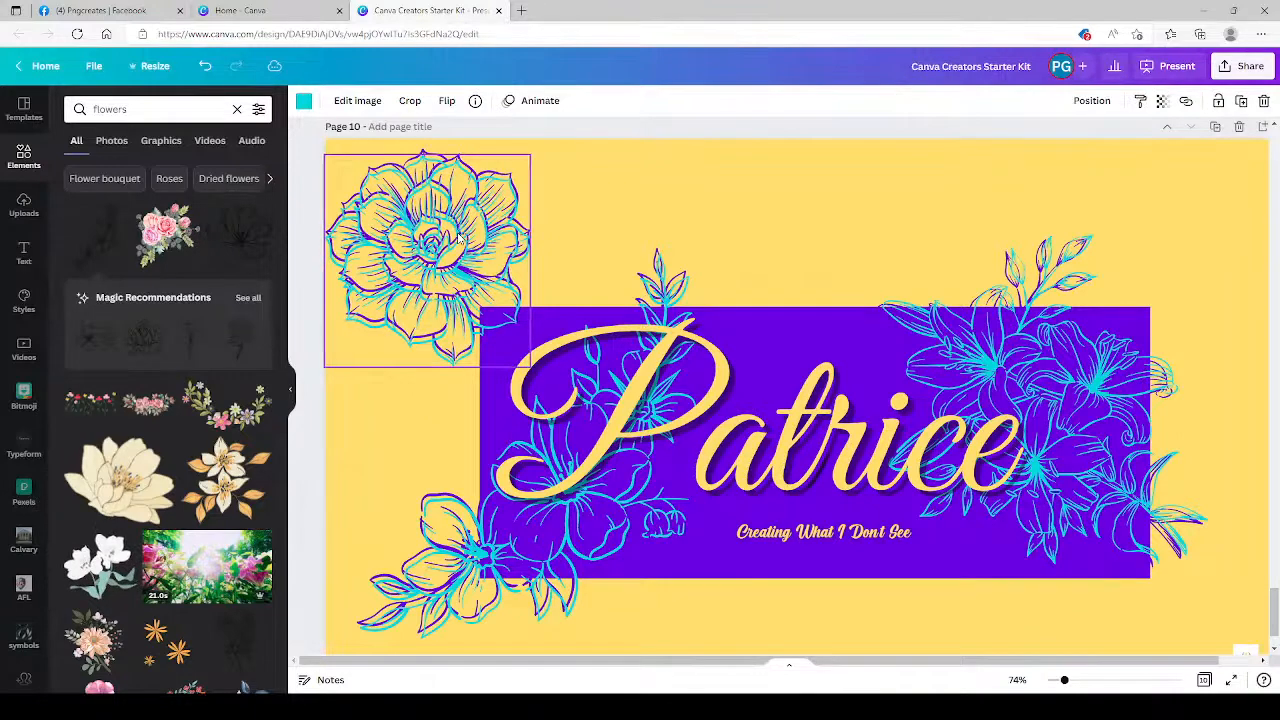
key(Left)
key(Left)
key(Left)
key(Left)
key(Left)
key(Left)
key(Left)
key(Left)
key(Left)
key(Left)
key(Left)
key(Left)
key(Left)
key(Left)
key(Left)
key(Left)
key(Left)
key(Left)
key(Left)
key(Left)
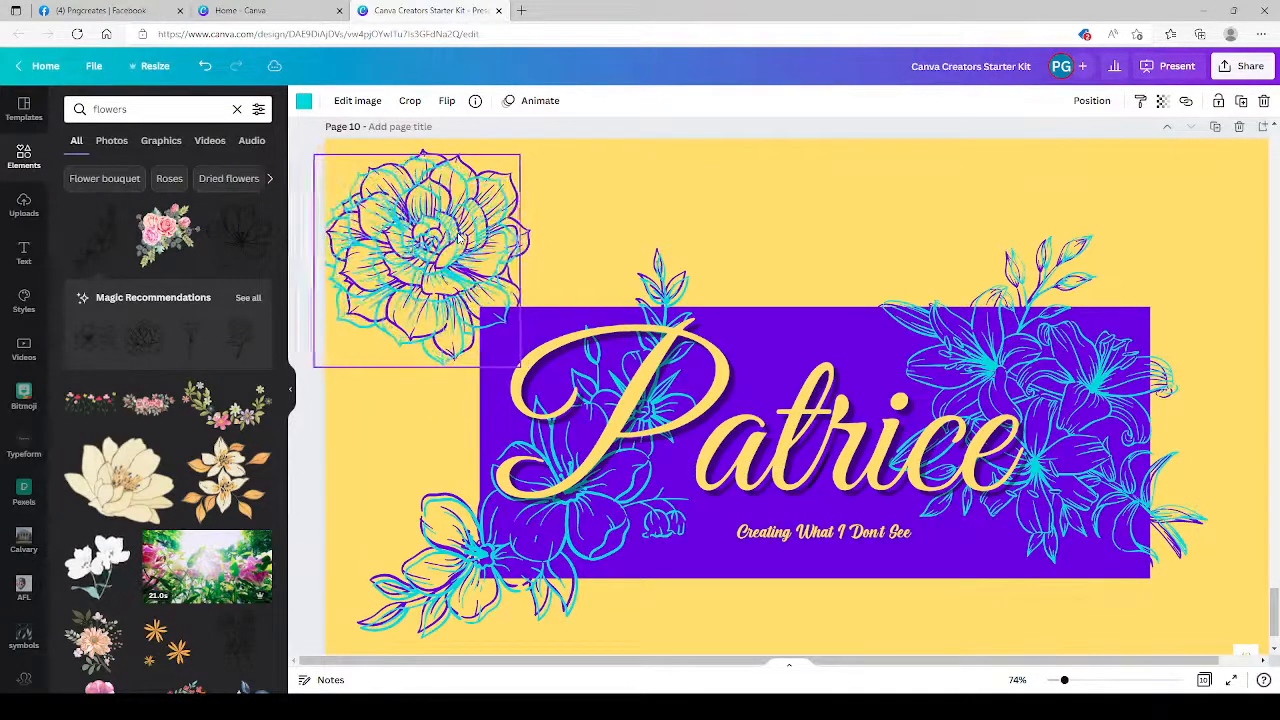
key(Right)
key(Right)
key(Right)
key(Right)
key(Right)
key(Right)
key(Right)
key(Right)
key(Right)
key(Right)
key(Right)
key(Right)
key(Right)
key(Right)
key(Right)
key(Right)
key(Right)
key(Right)
key(Right)
key(Right)
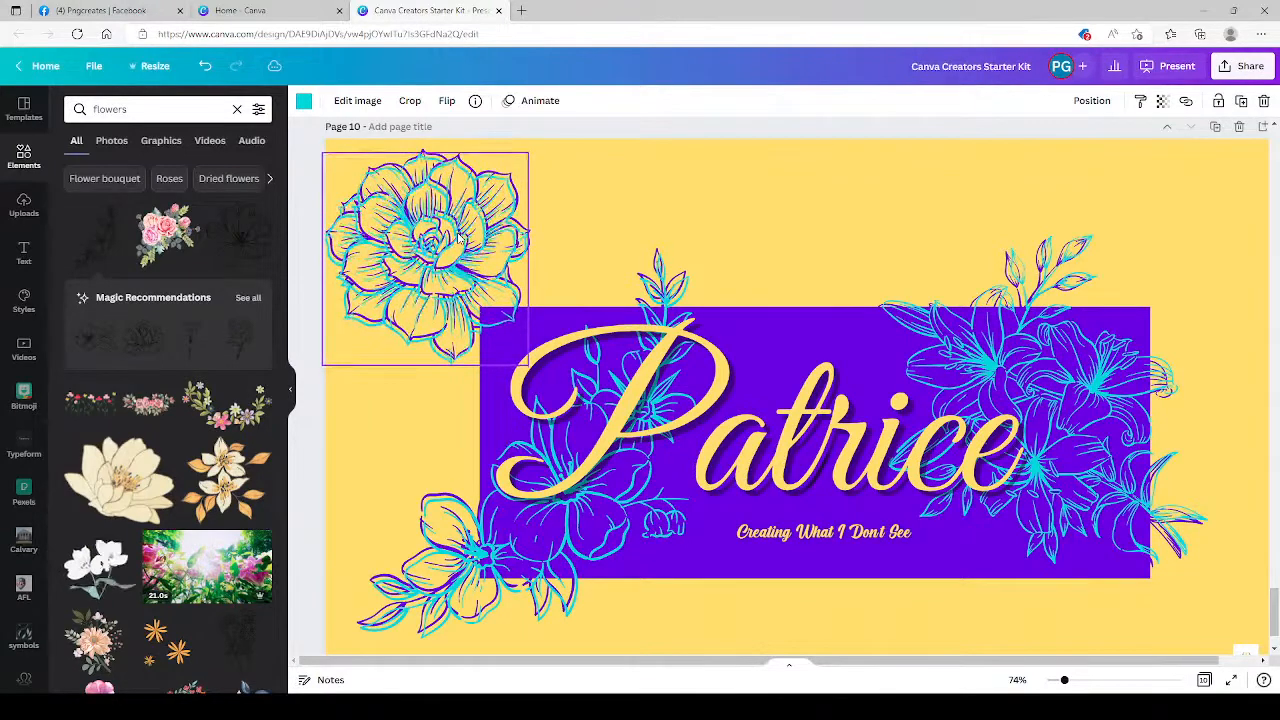
Select the large script name on the purple banner and look through the uploaded images.
click(446, 398)
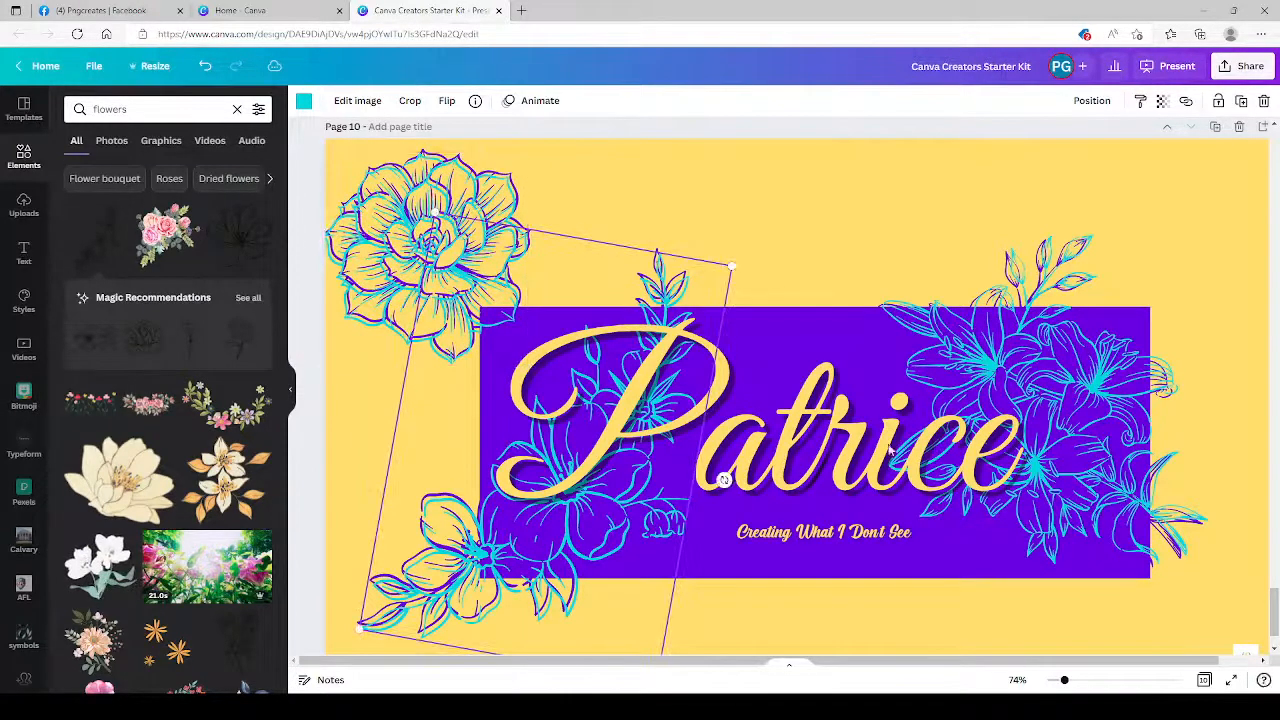
click(943, 484)
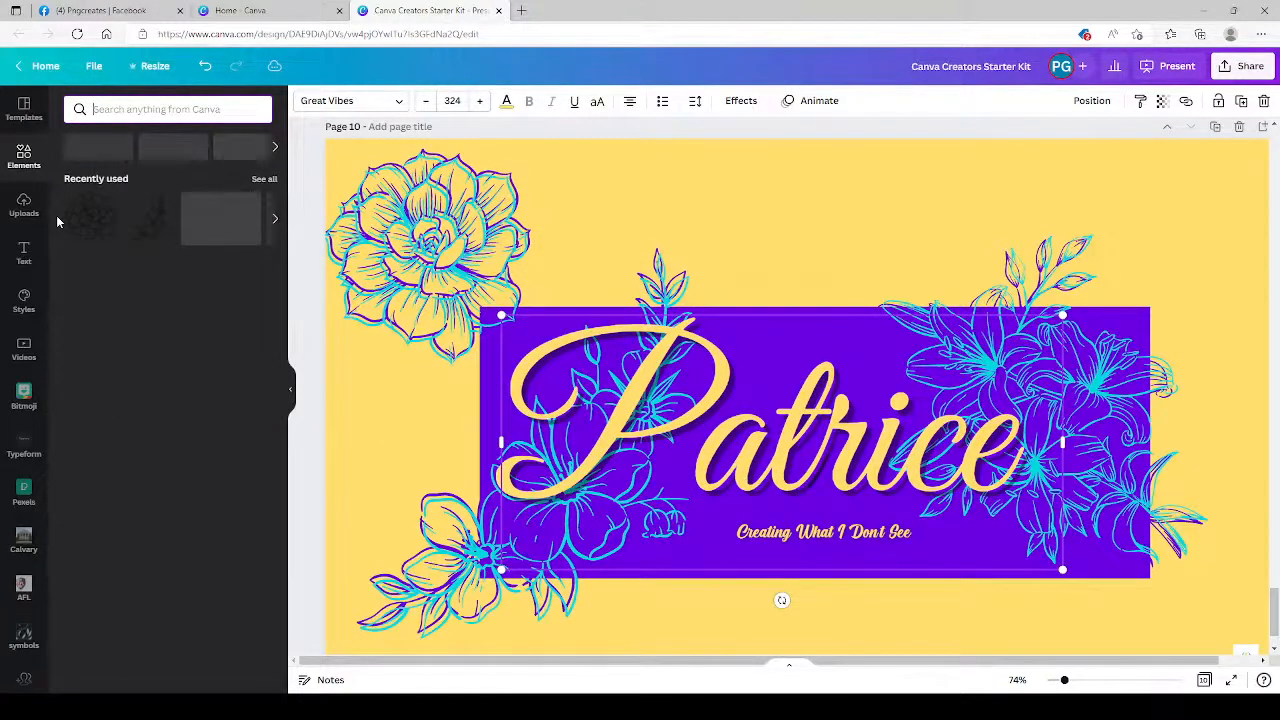
click(24, 205)
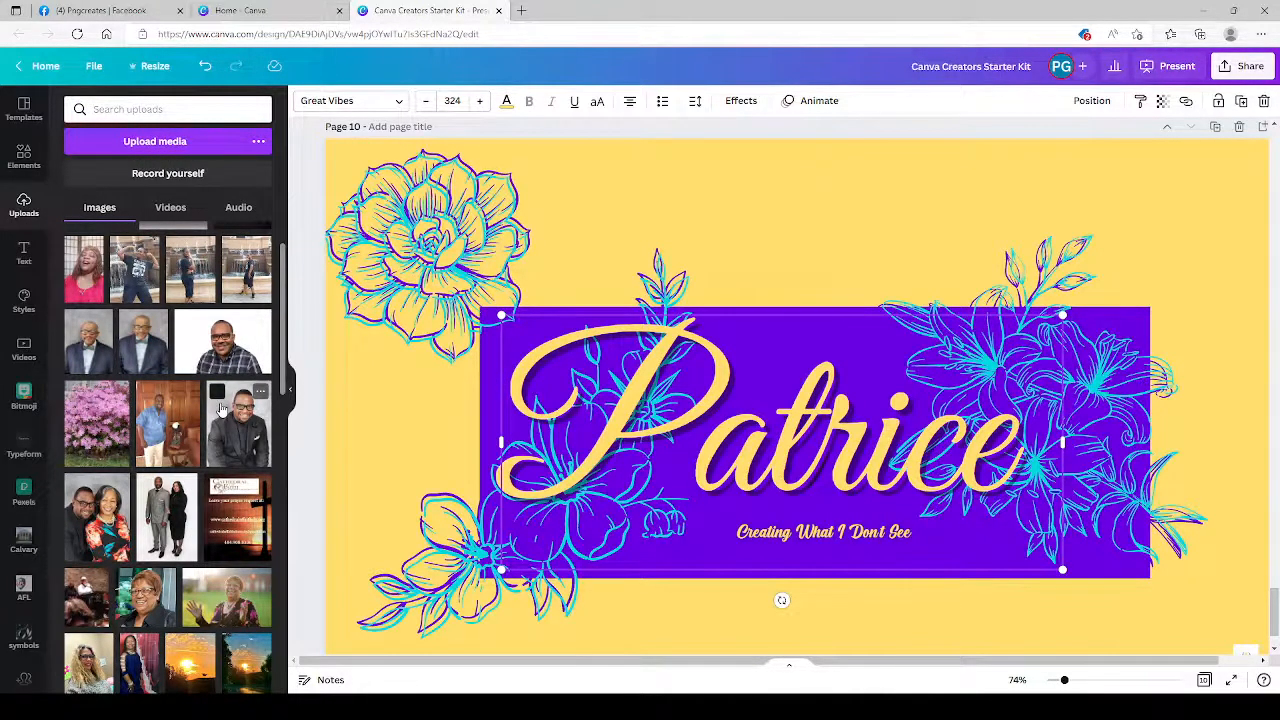
scroll(221, 408, down, 10)
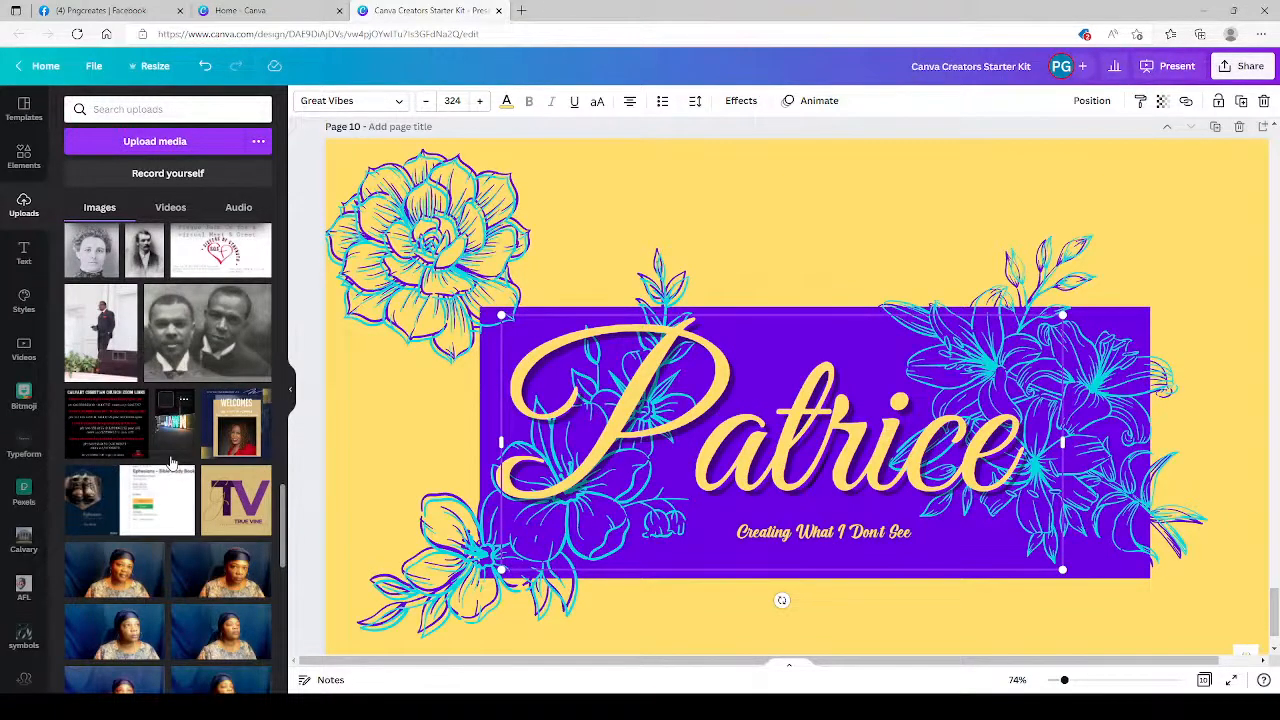
Open the font choices for the large script name and search them for elegant fonts.
click(24, 252)
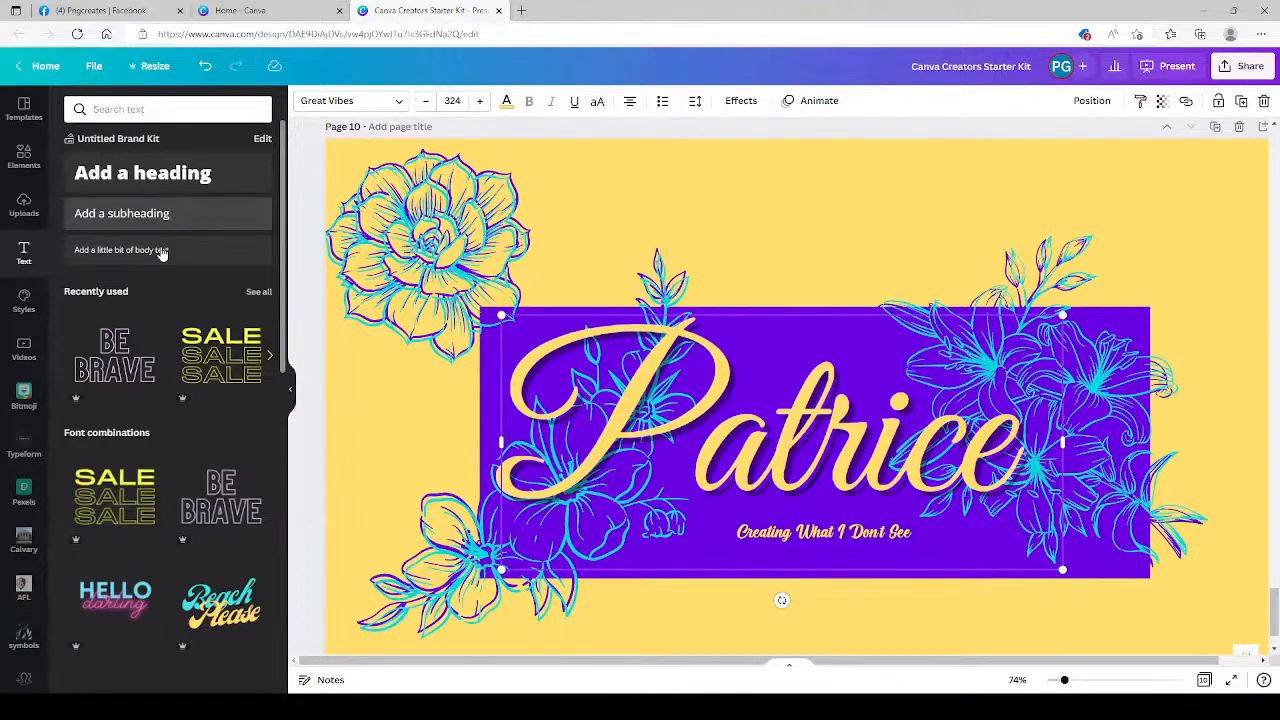
click(367, 104)
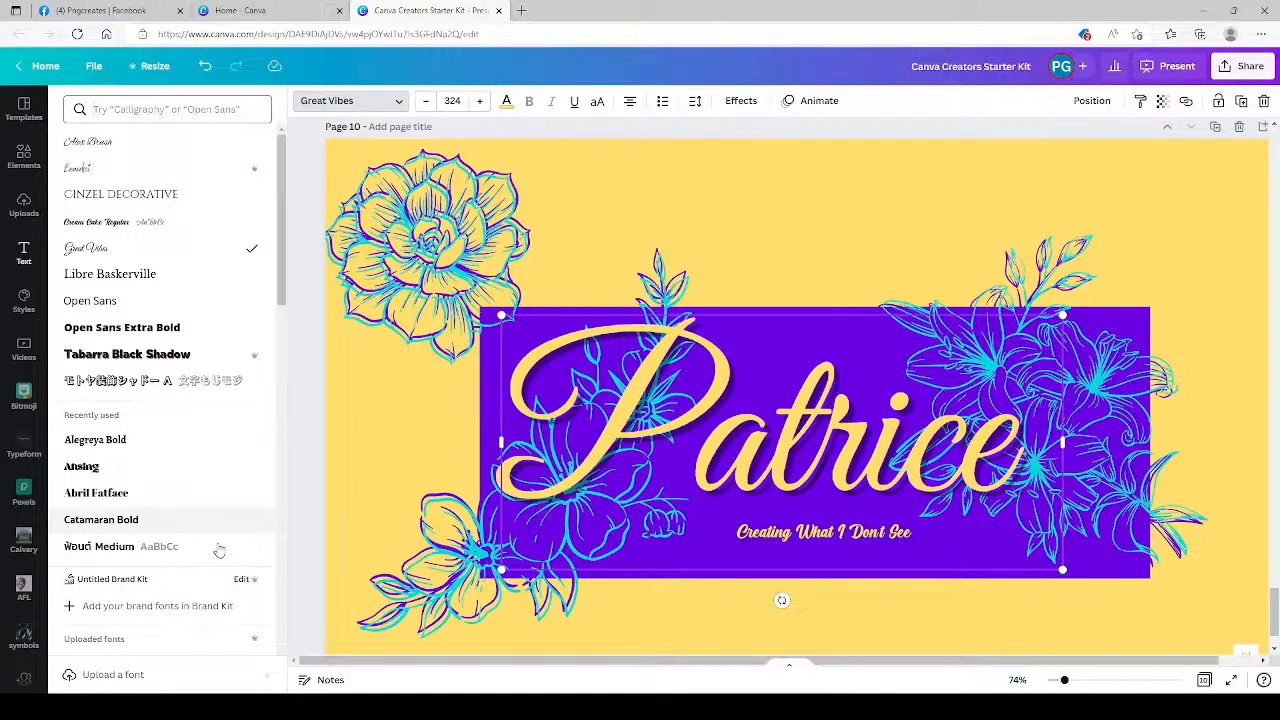
scroll(219, 550, down, 2)
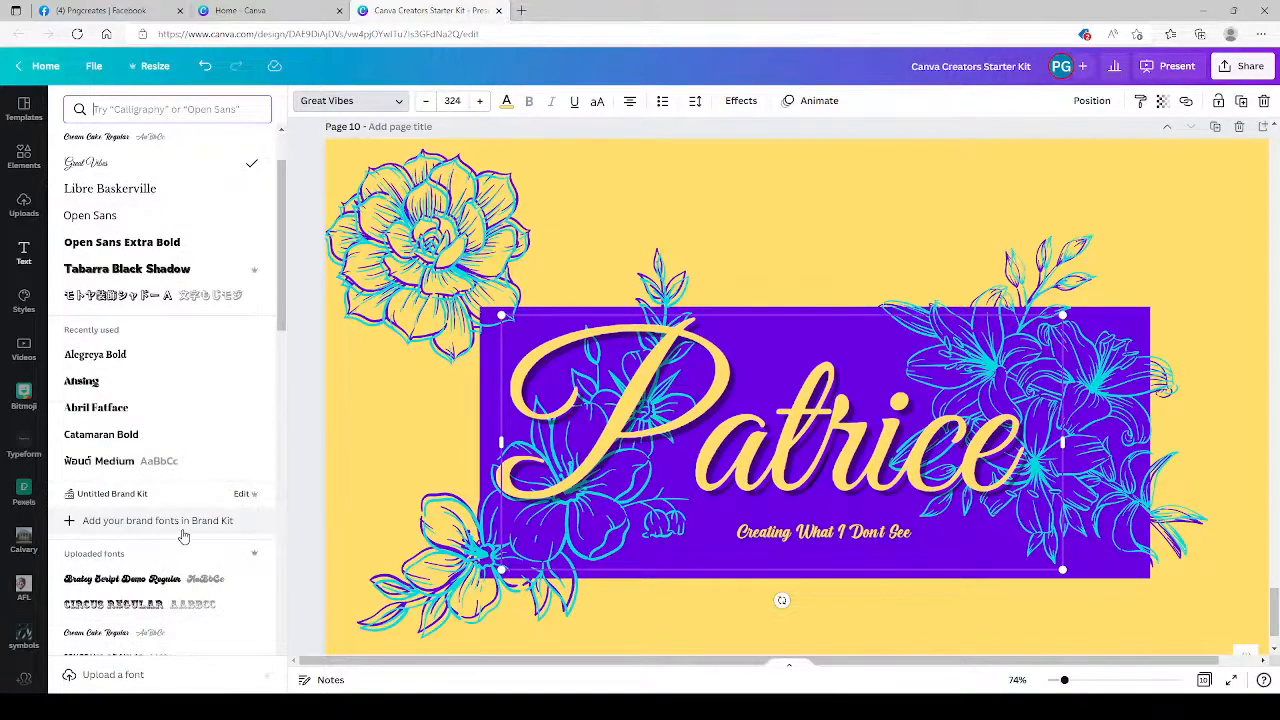
scroll(239, 247, up, 2)
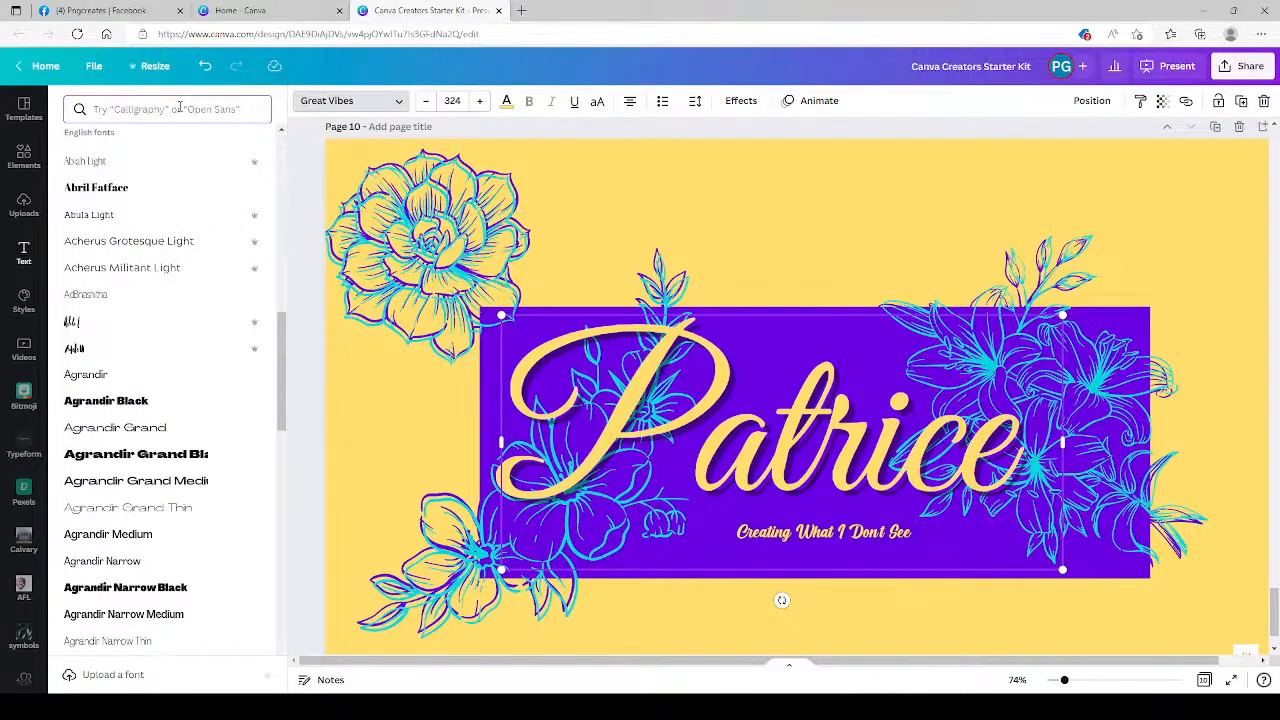
click(180, 107)
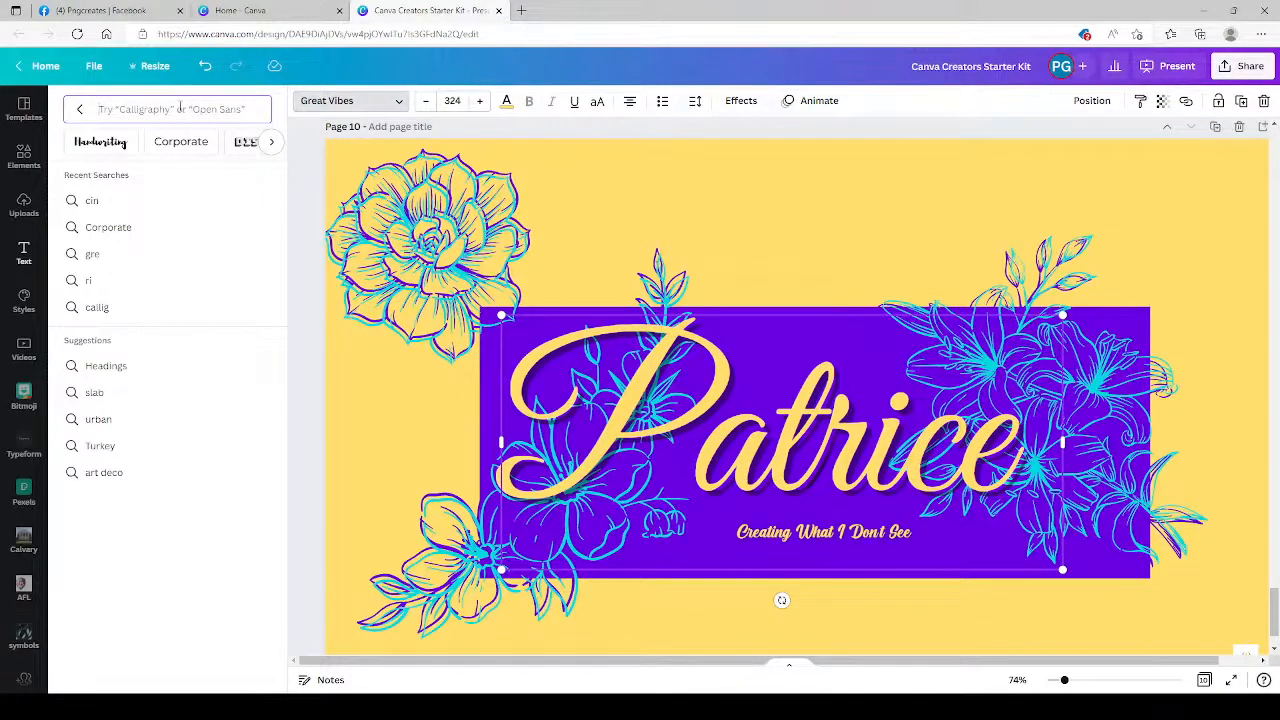
text(elegant)
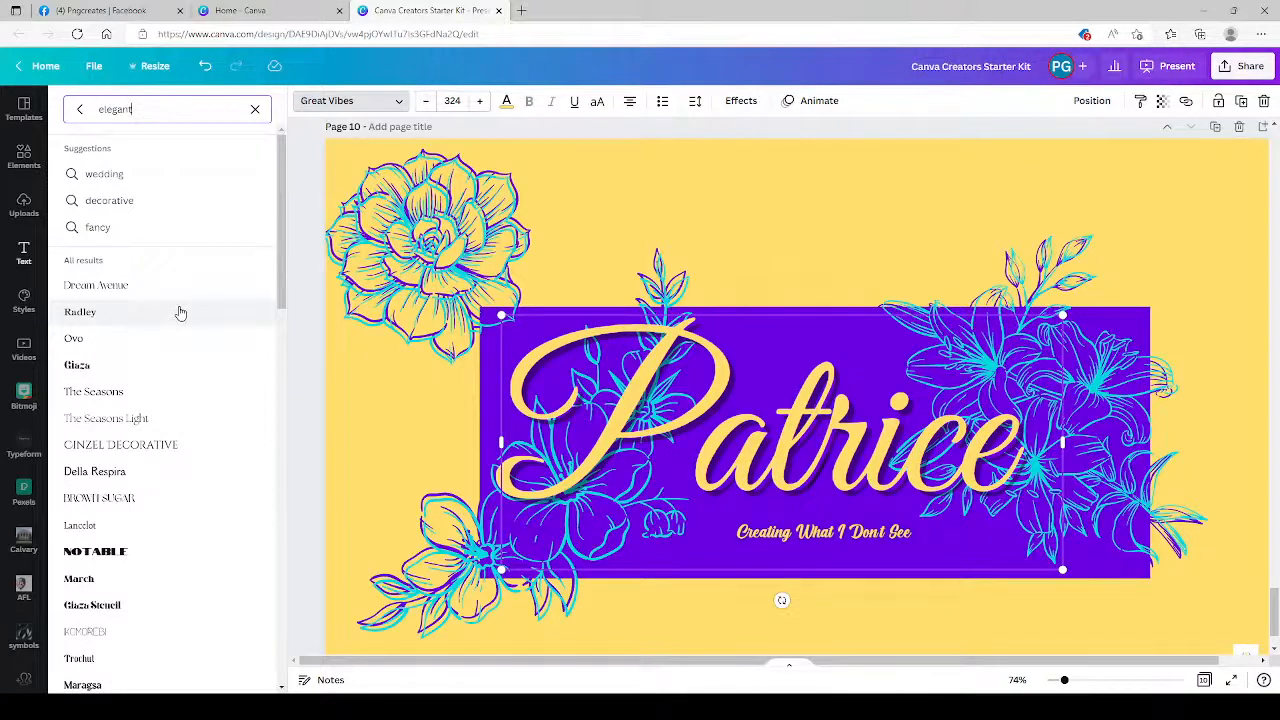
scroll(180, 313, down, 3)
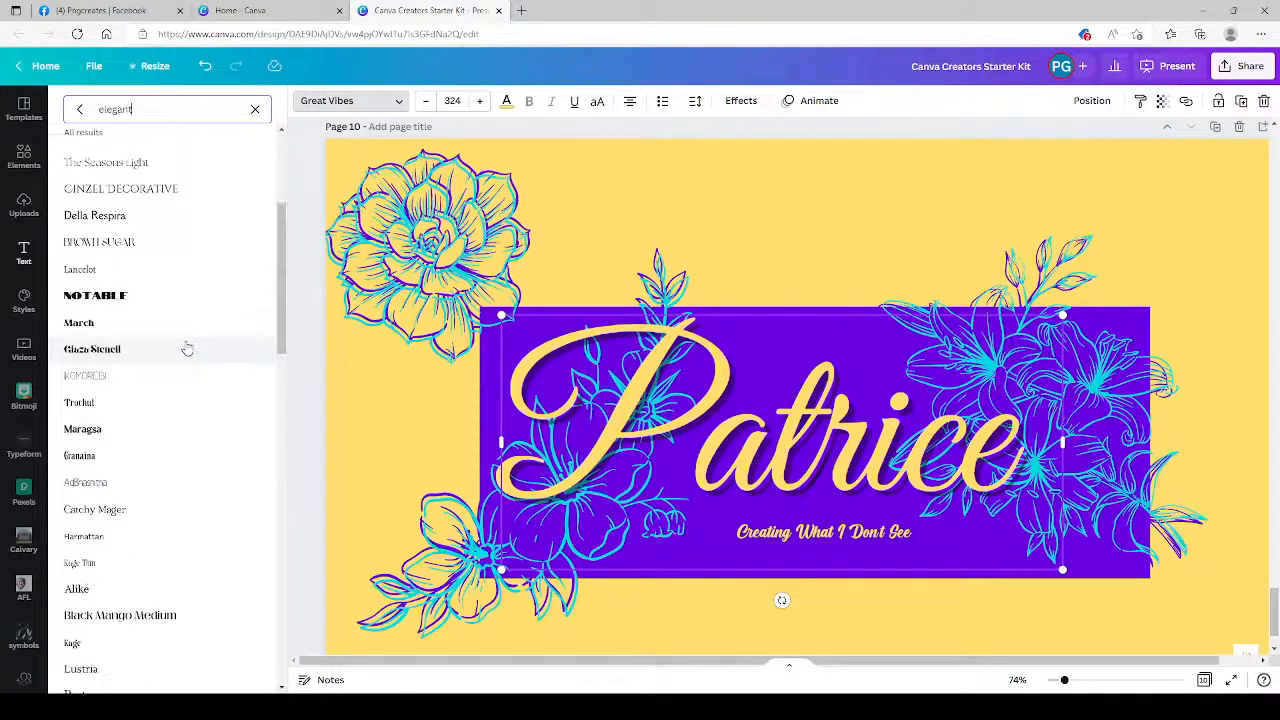
scroll(187, 348, down, 3)
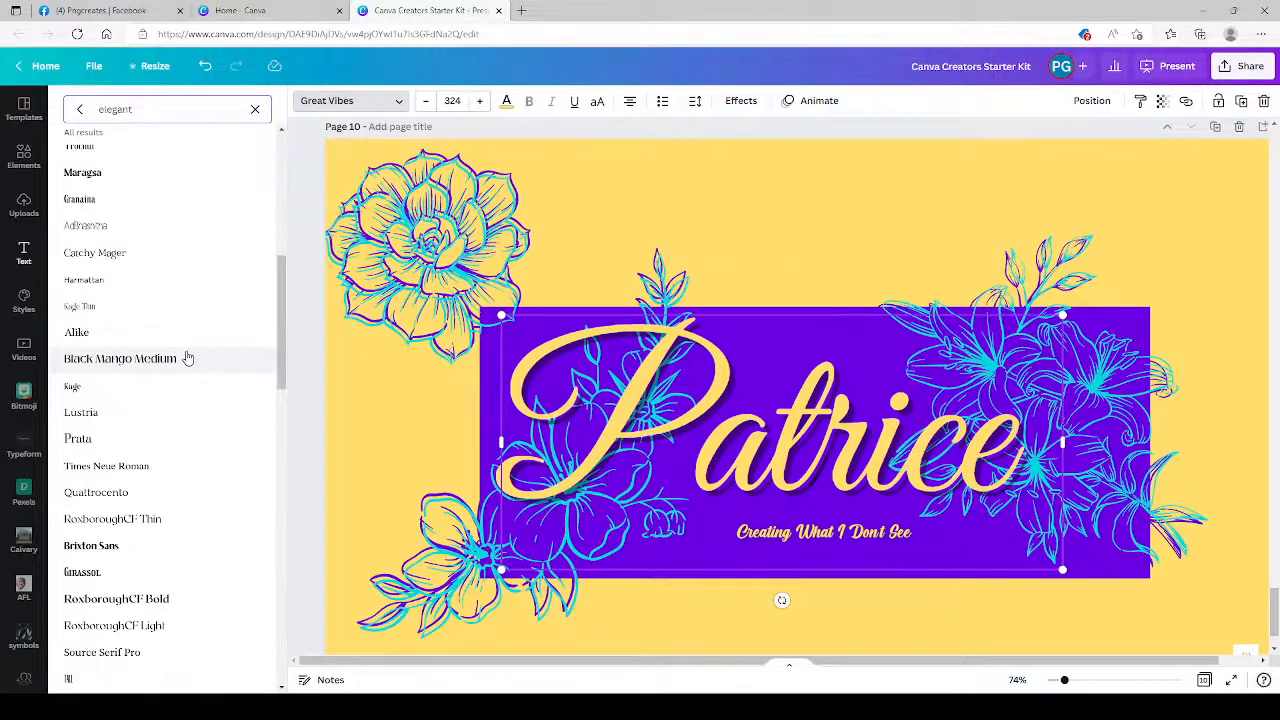
scroll(186, 369, down, 4)
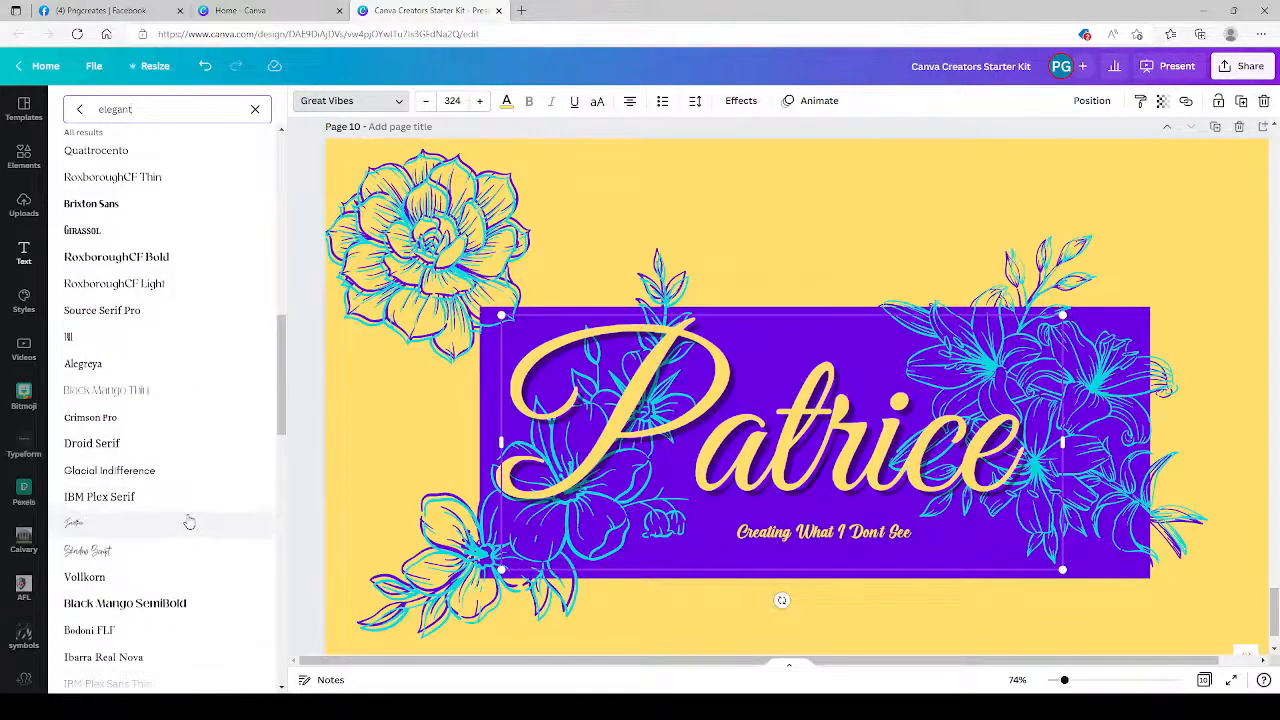
scroll(189, 521, up, 12)
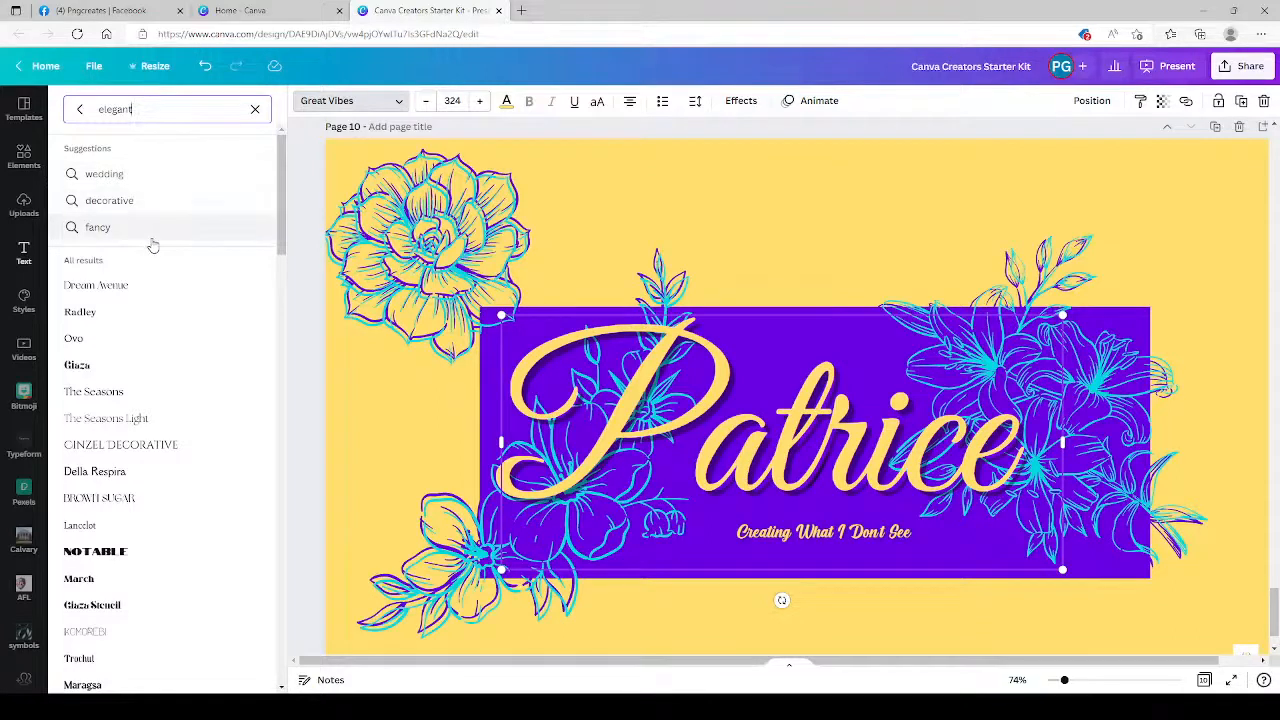
Clear the elegant font search, look through the font style categories, and return to the full font list.
click(255, 110)
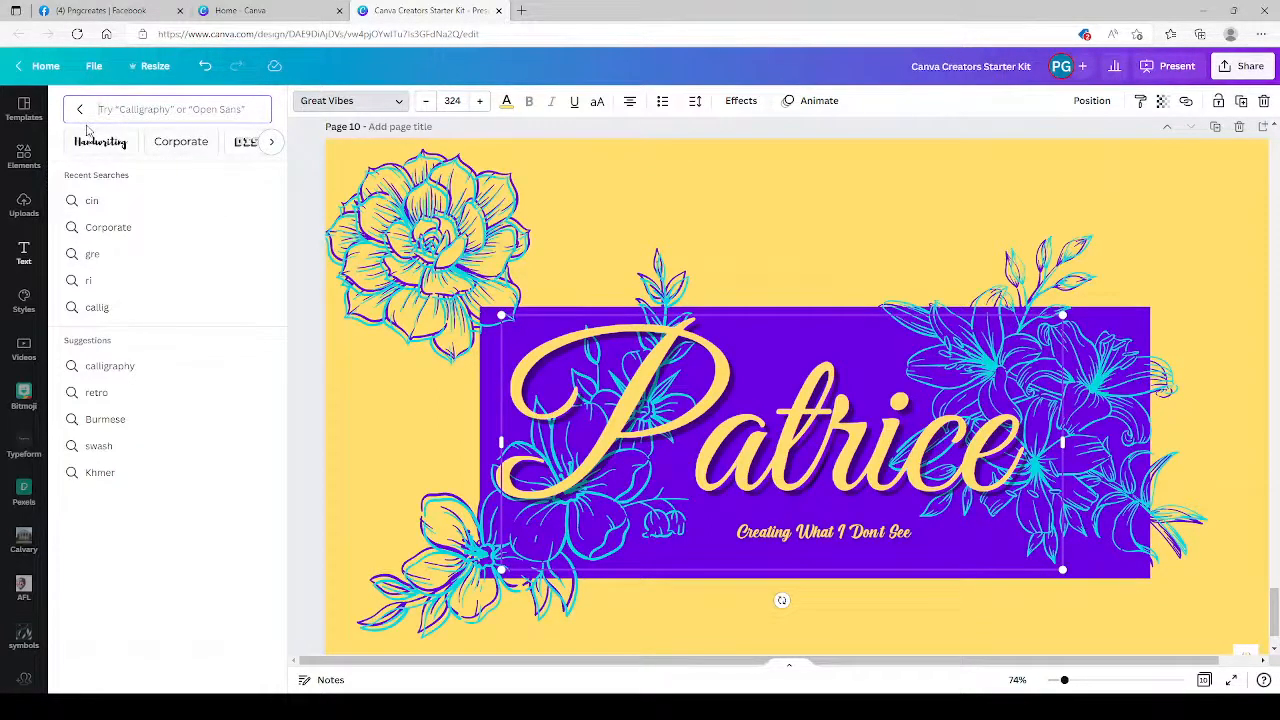
click(272, 144)
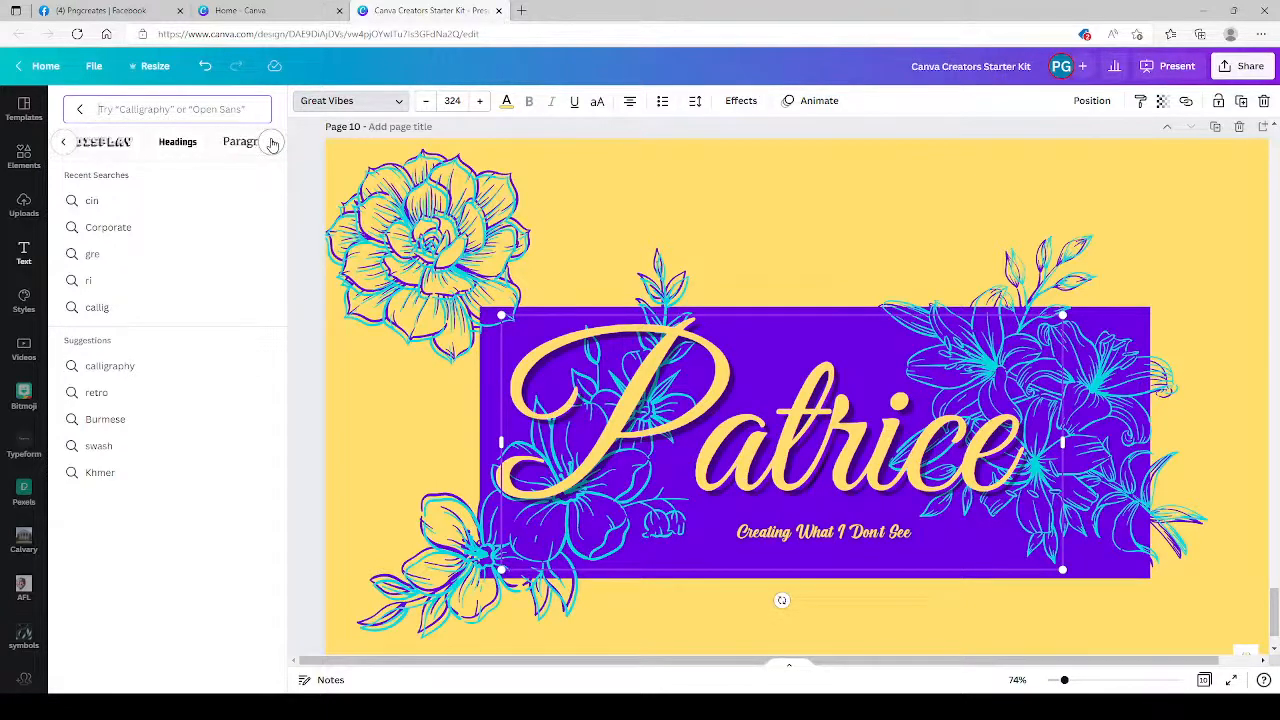
click(272, 144)
click(272, 144)
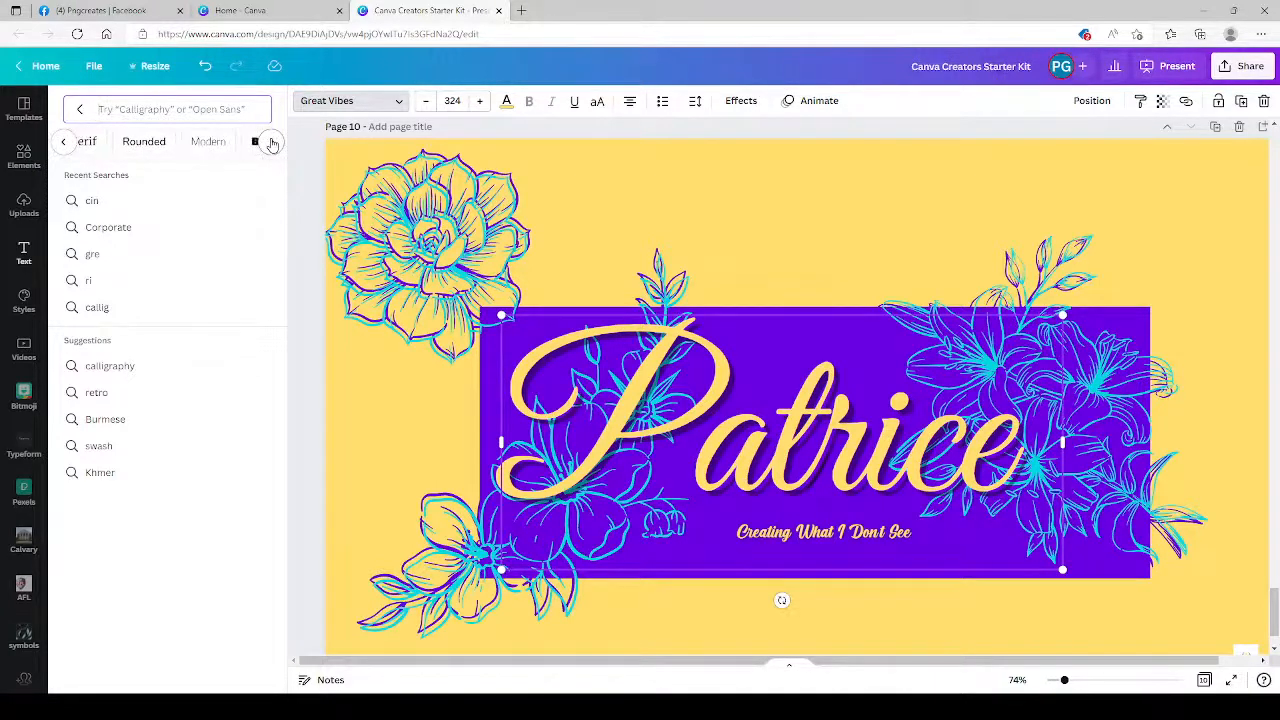
click(272, 144)
click(272, 144)
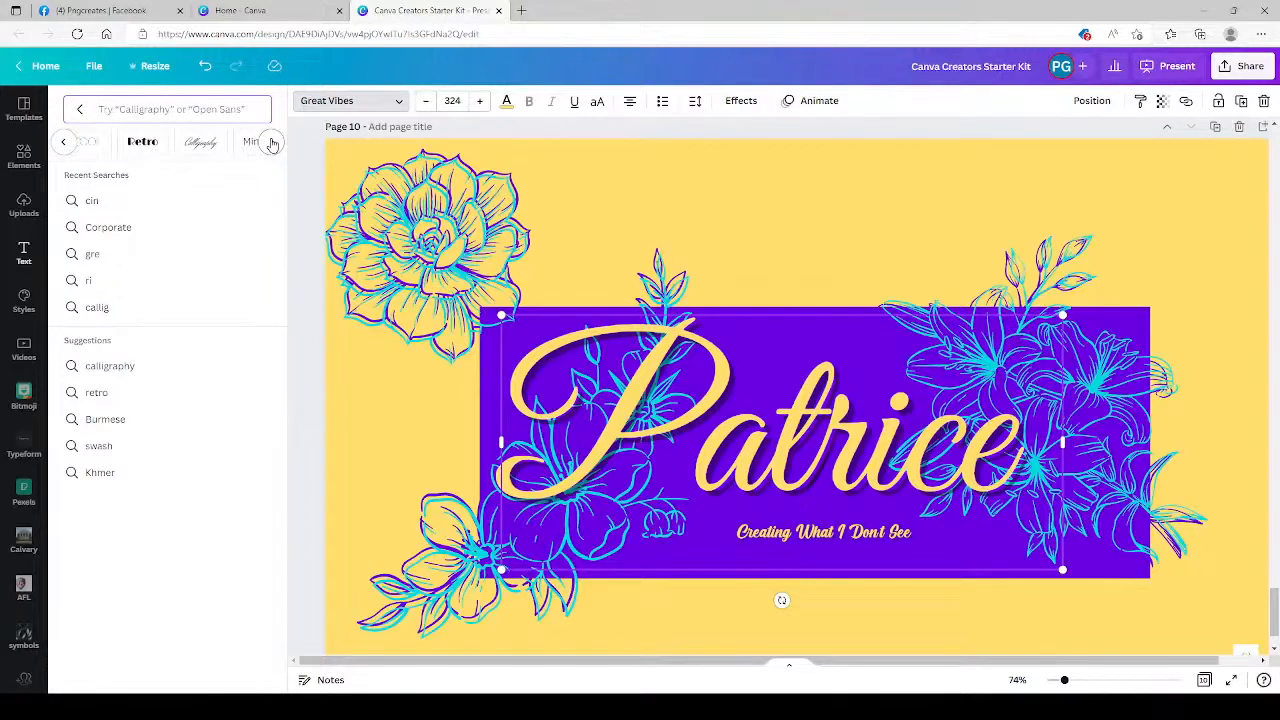
click(79, 110)
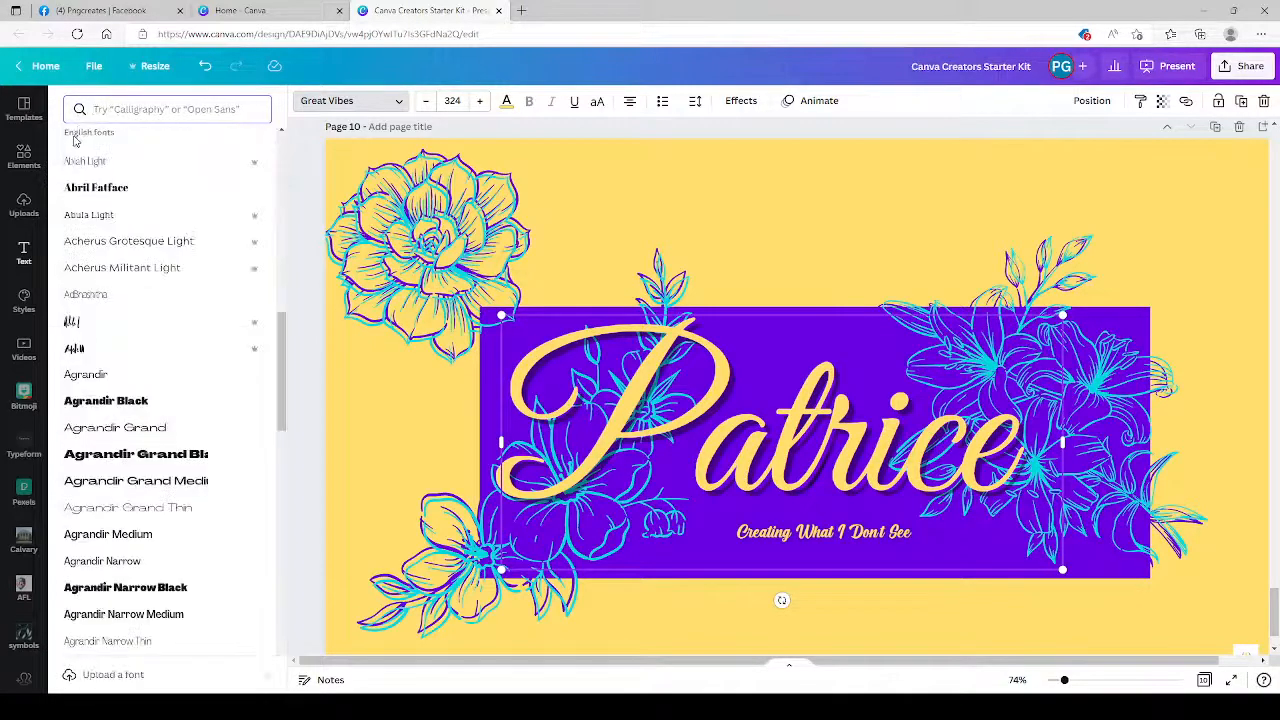
Try the Poppins Bold and the Cardo with Didact Gothic font and color combinations on the banner page.
click(26, 300)
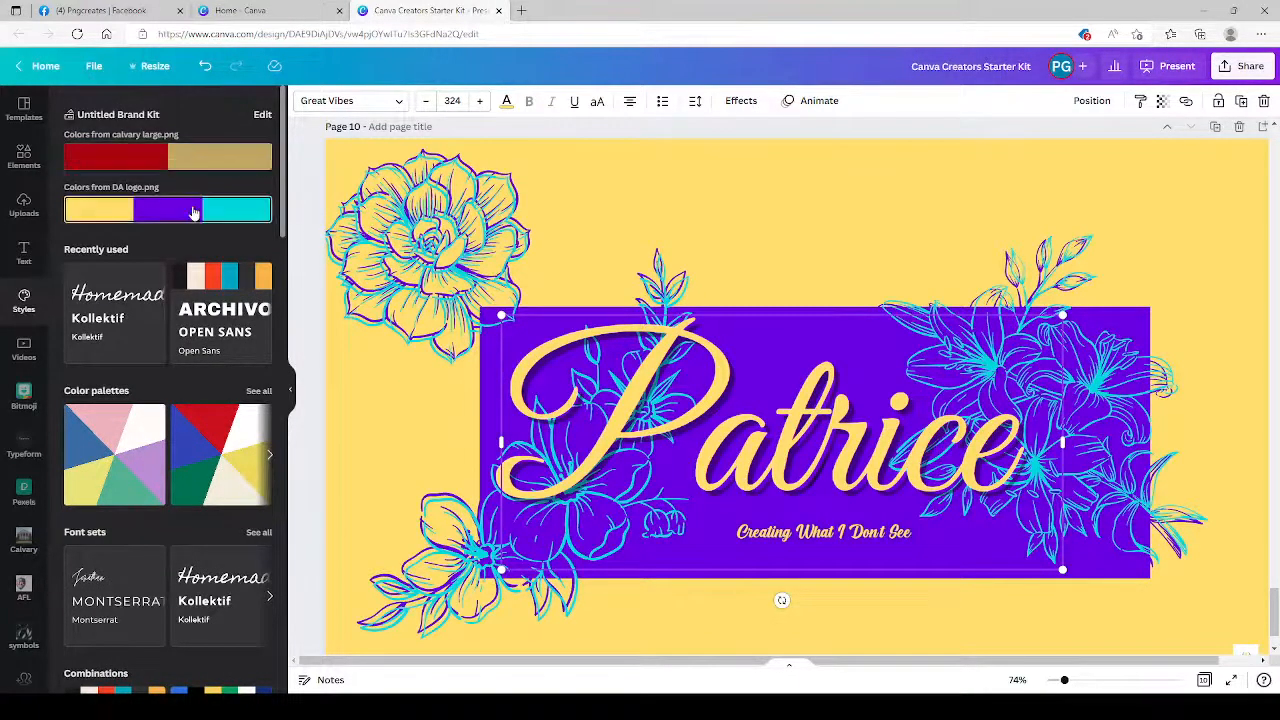
scroll(180, 390, down, 2)
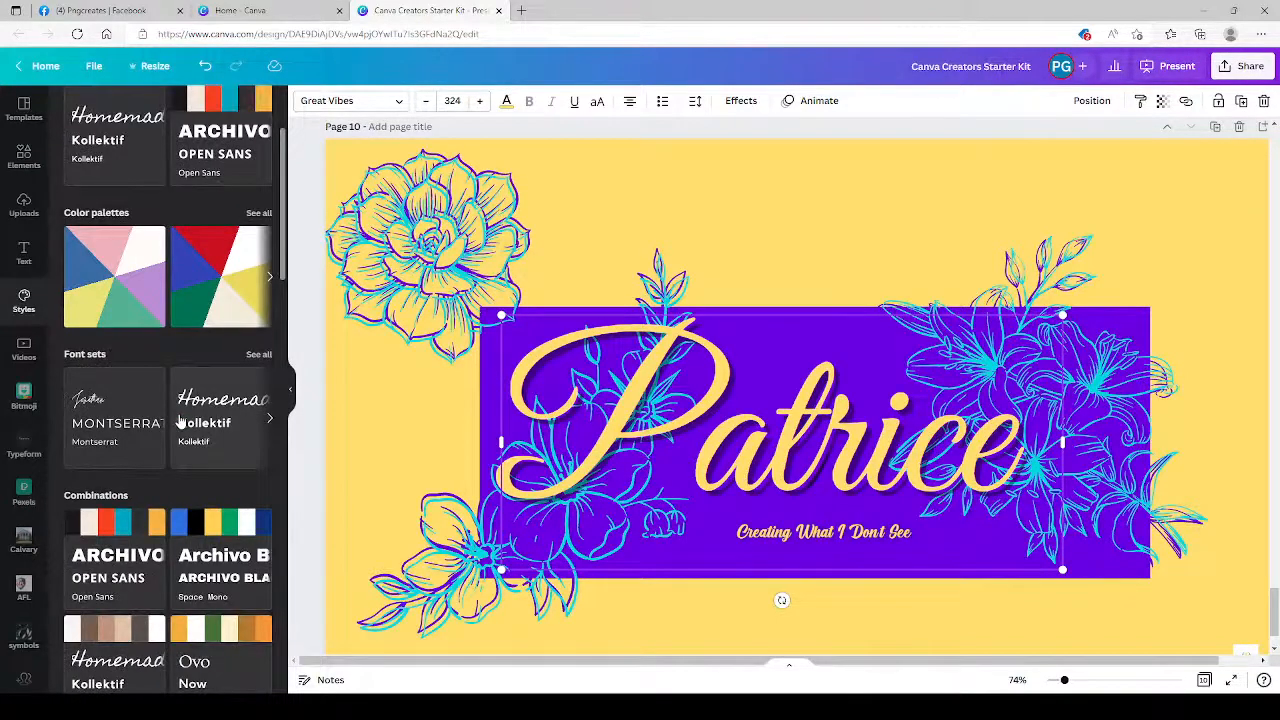
scroll(180, 420, down, 5)
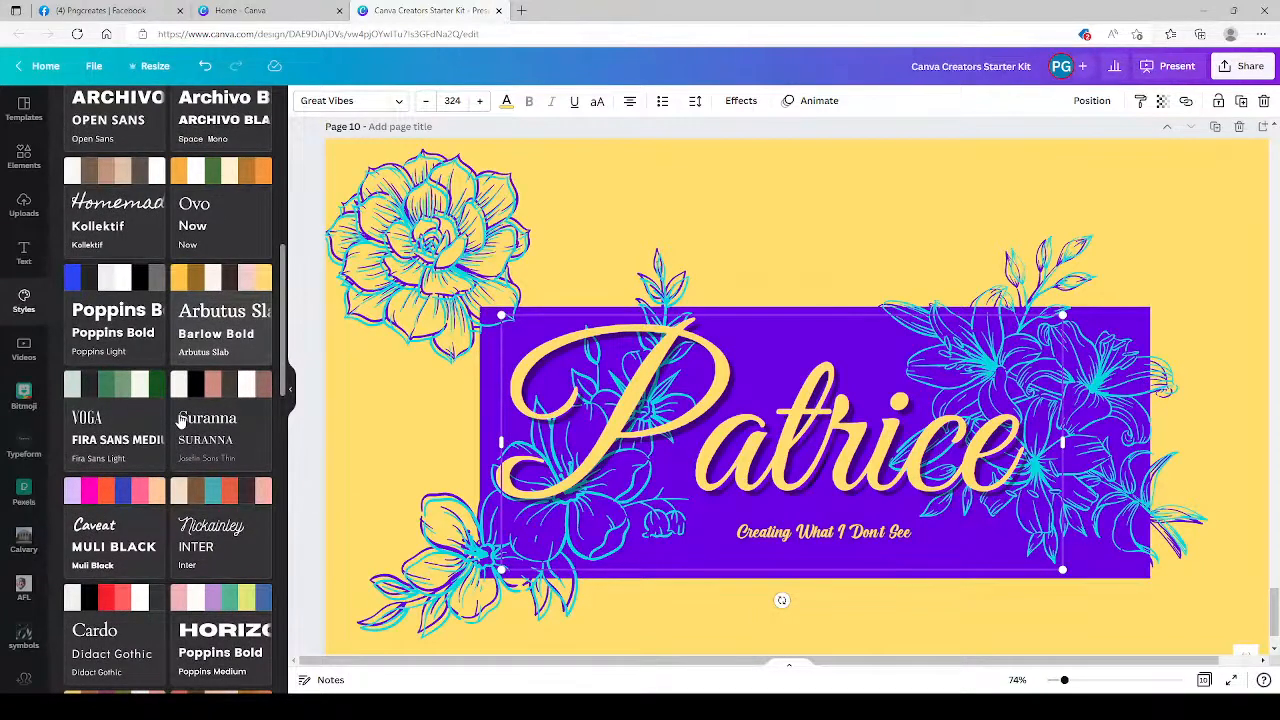
click(122, 325)
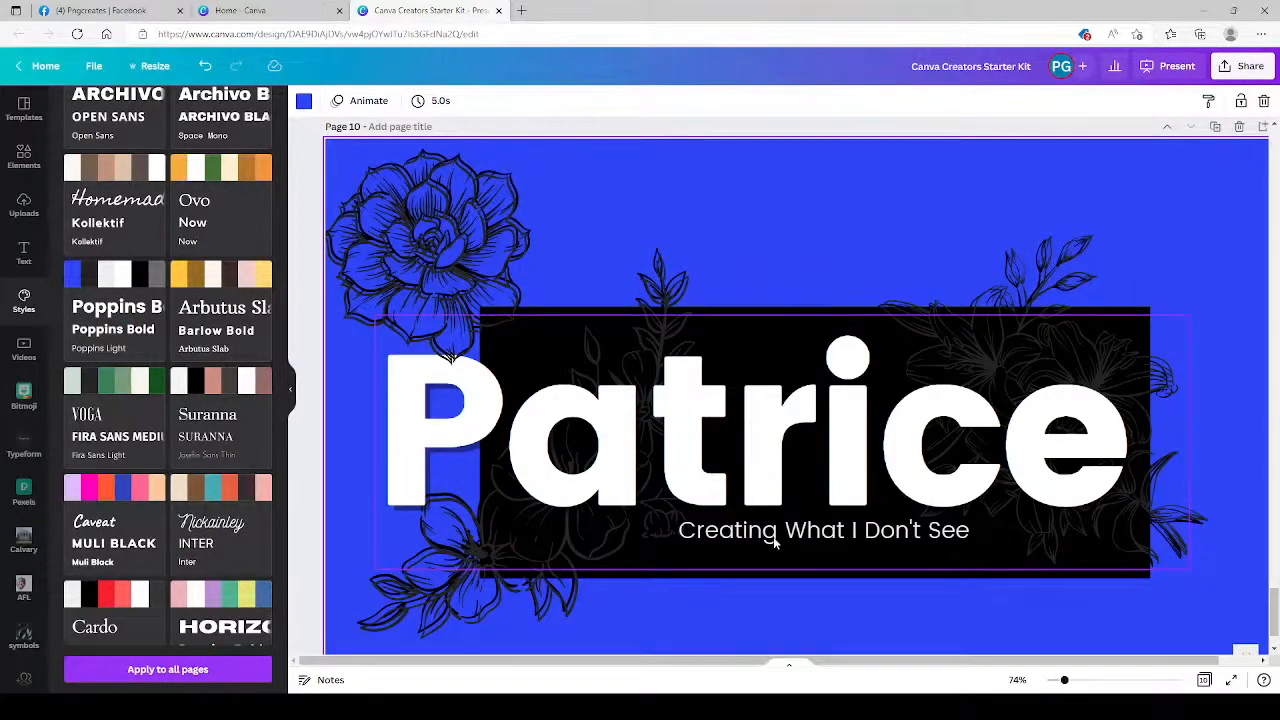
scroll(150, 483, down, 2)
click(150, 483)
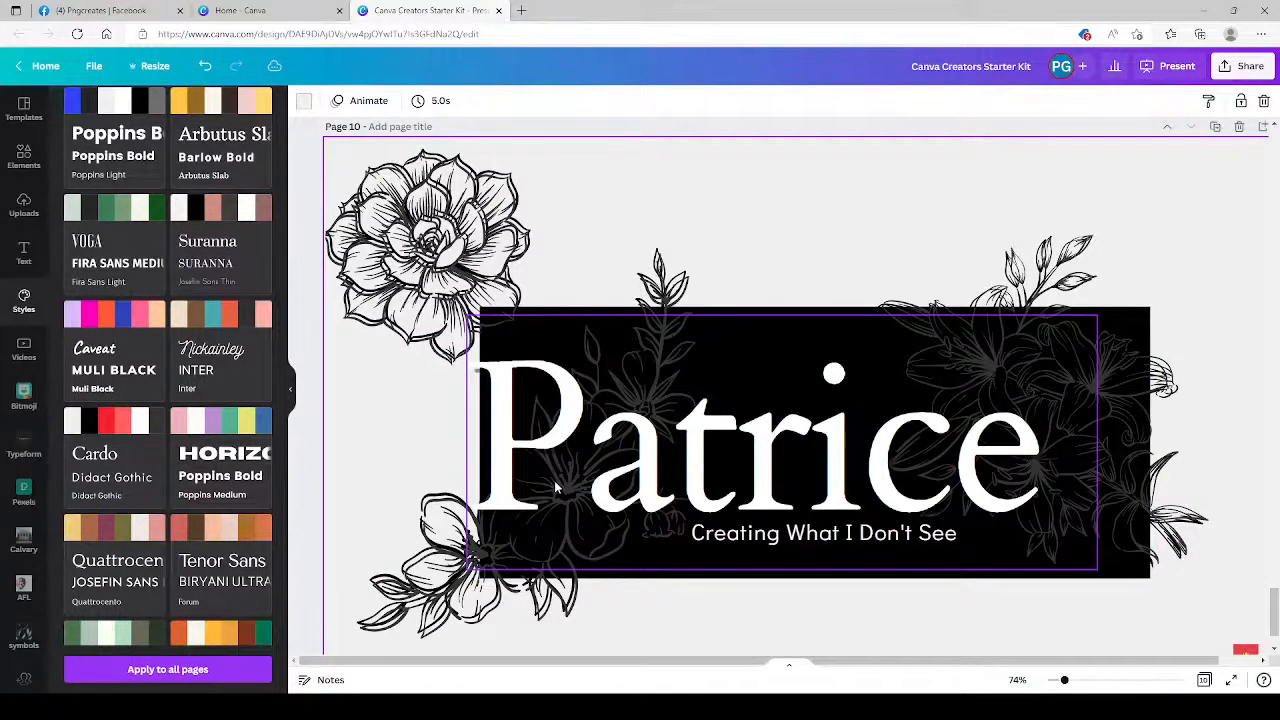
Undo both style combinations applied to the banner page.
scroll(172, 670, down, 2)
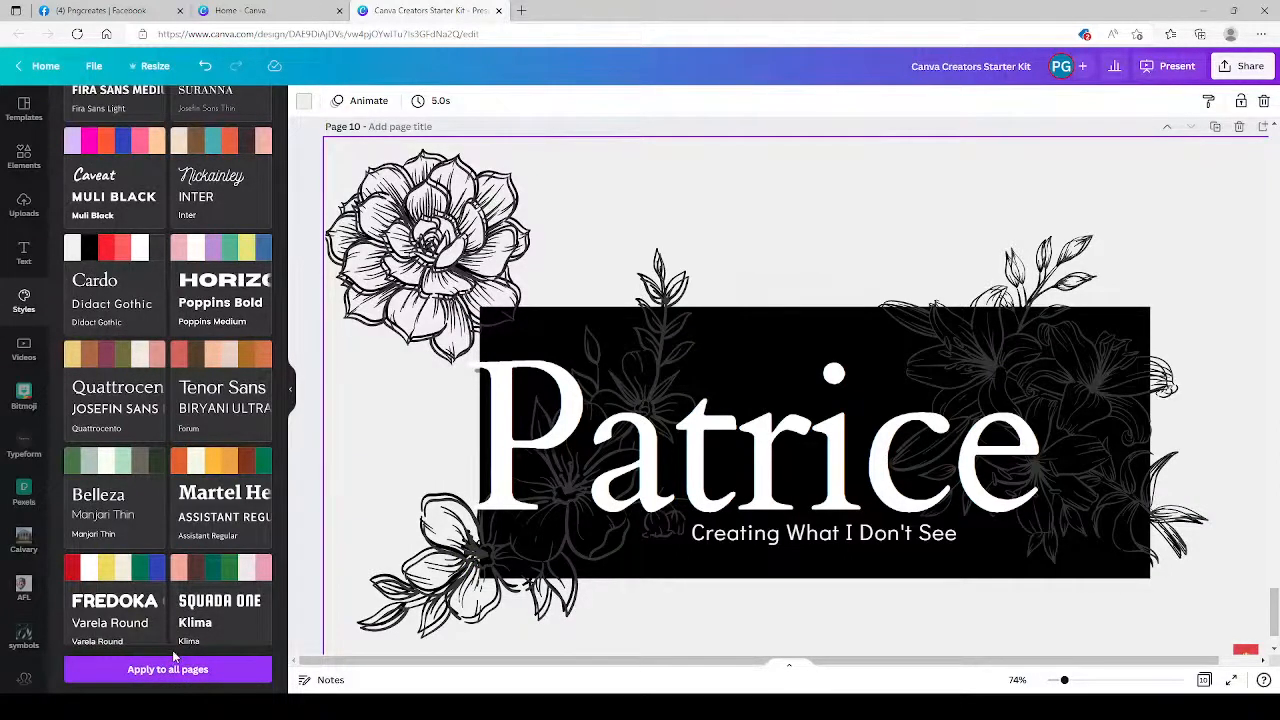
click(205, 66)
click(205, 66)
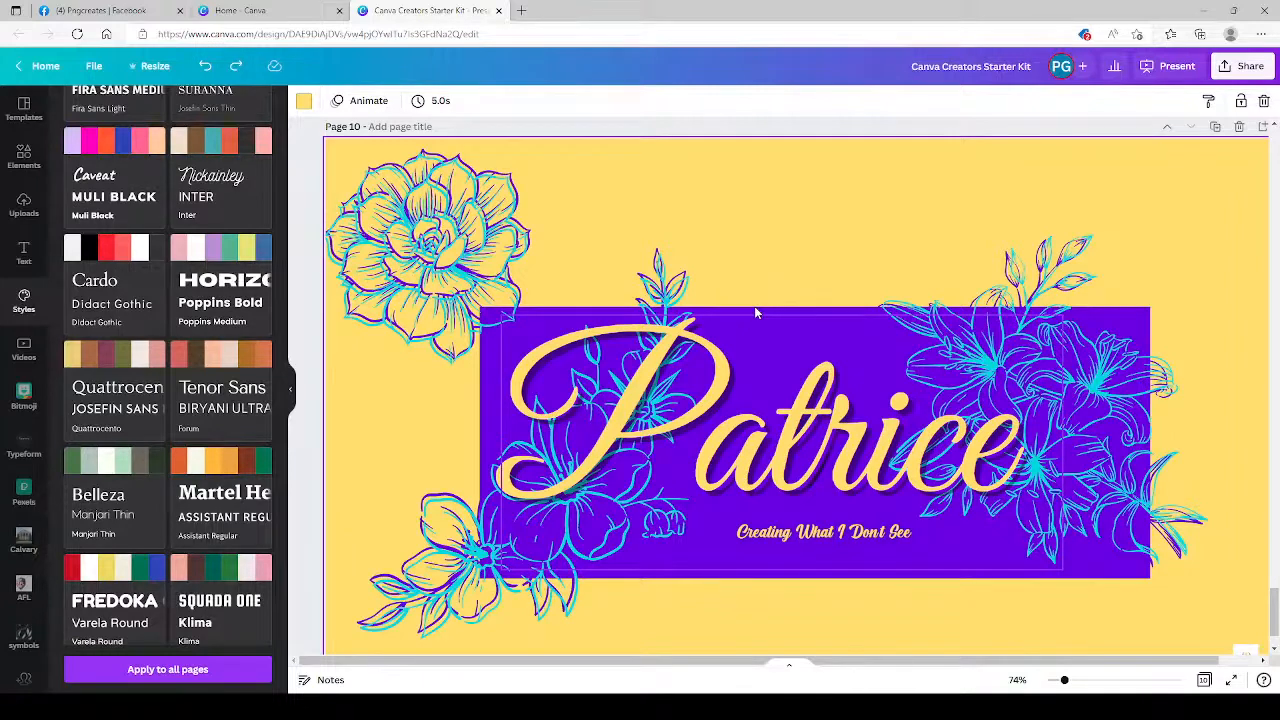
Browse the stock video categories, from nature and business through sea, sunrise, backgrounds and timelapse.
click(24, 349)
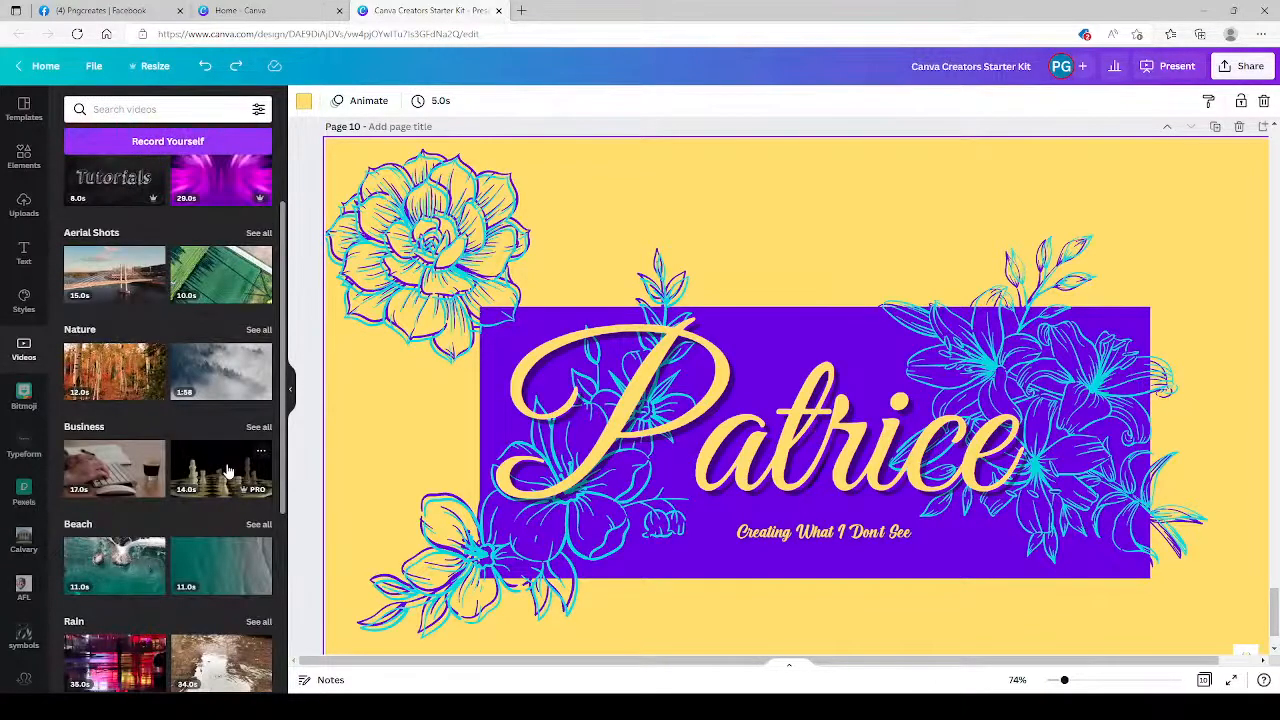
scroll(228, 470, down, 3)
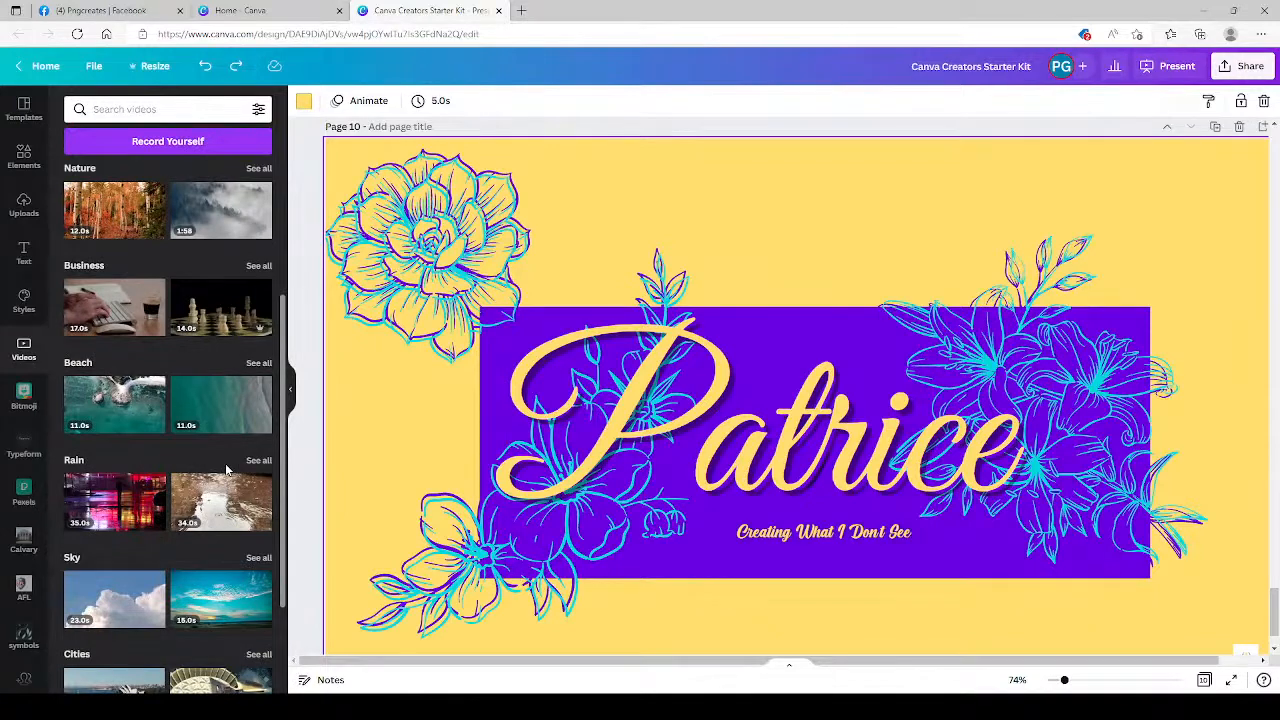
scroll(225, 463, down, 3)
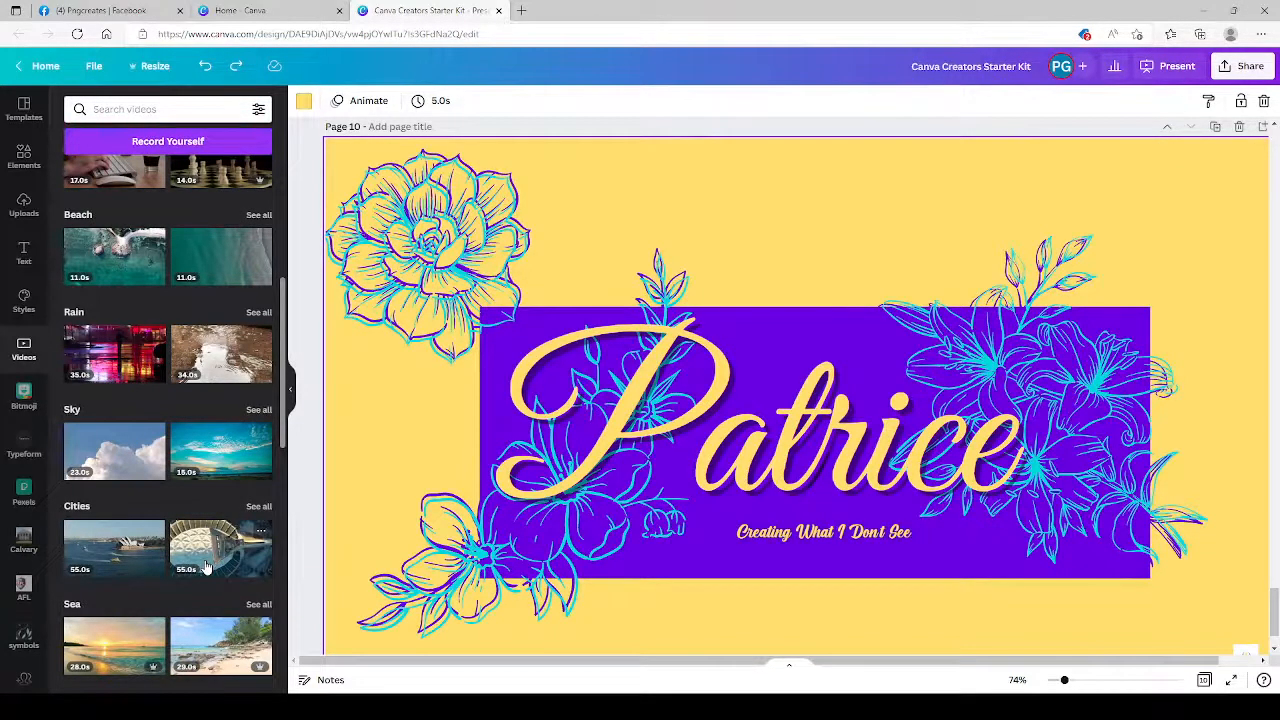
scroll(205, 567, down, 3)
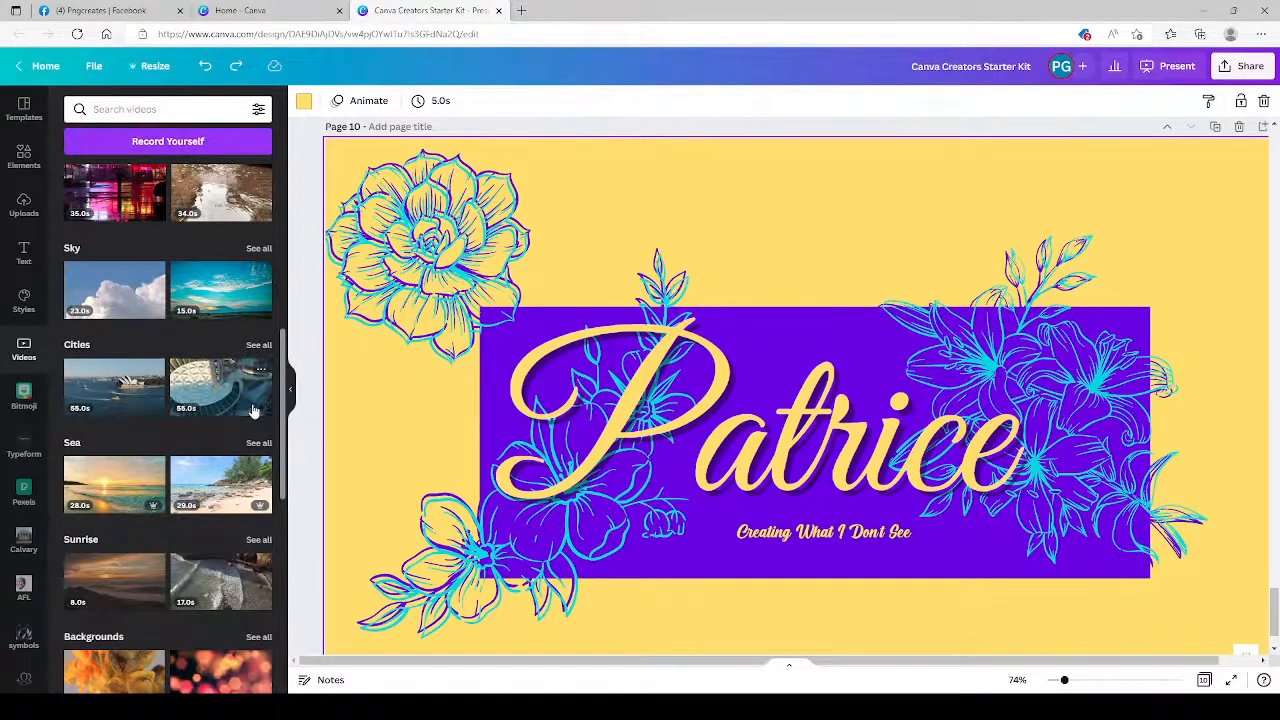
scroll(255, 412, down, 1)
scroll(255, 412, down, 3)
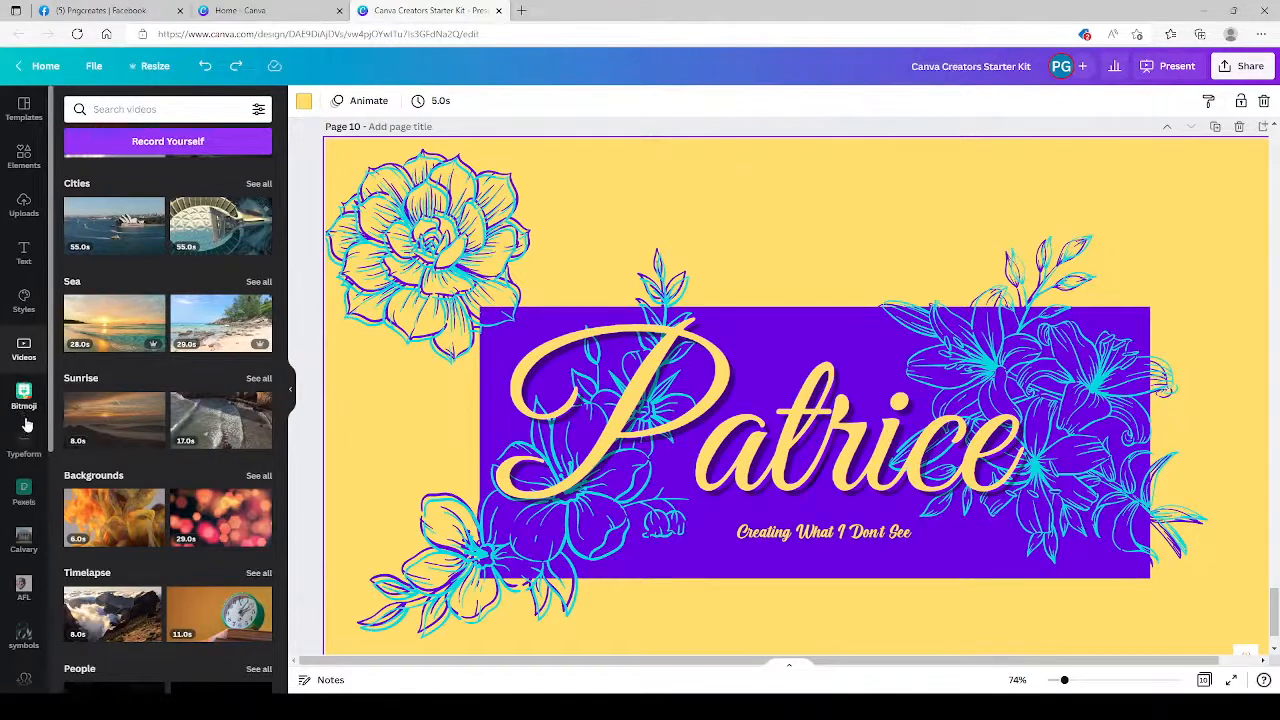
Look through the connected apps and content sources available in the editor, such as GIPHY, QR Code, Brandfetch, Logos and Folders.
scroll(35, 533, down, 3)
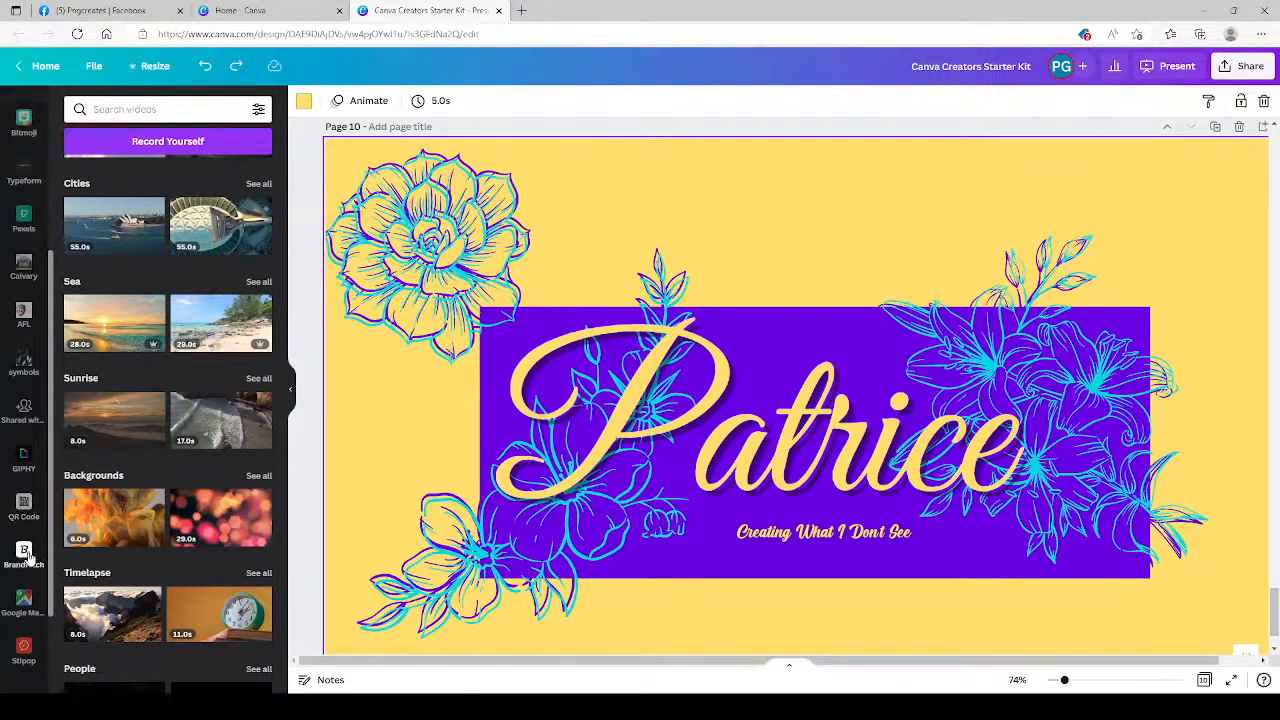
scroll(30, 535, down, 1)
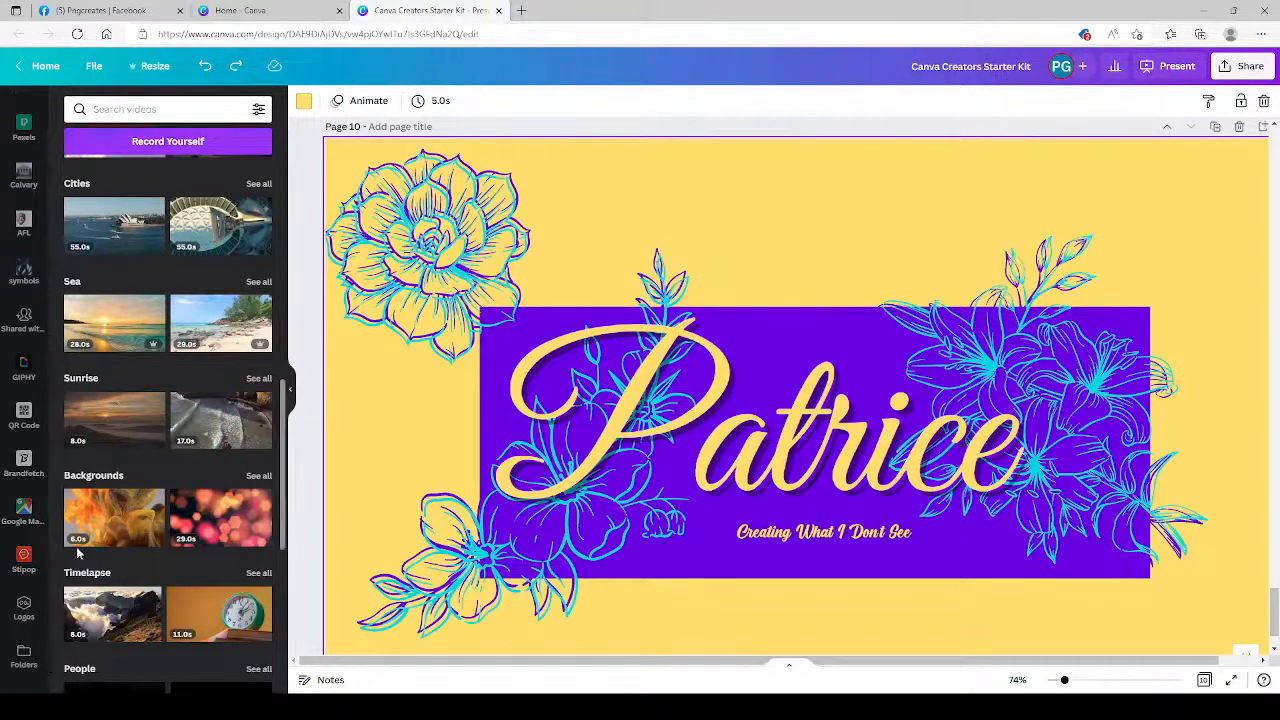
scroll(45, 592, down, 1)
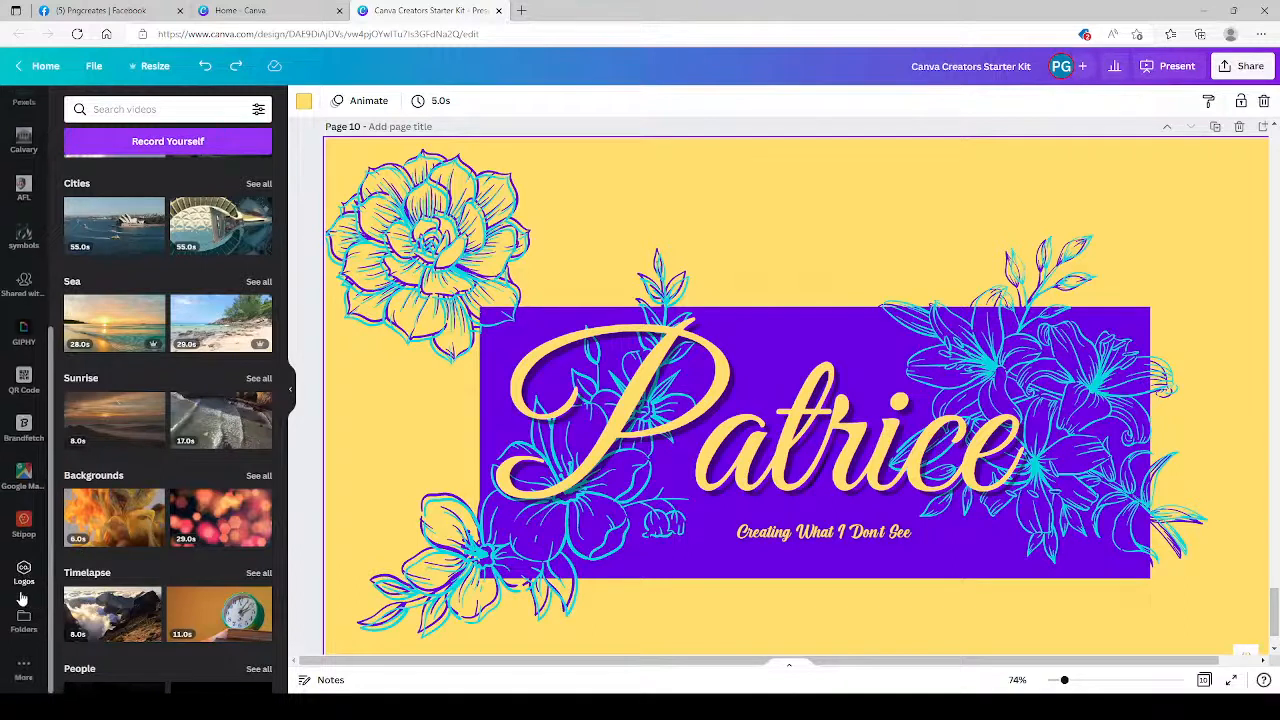
scroll(31, 638, up, 1)
scroll(32, 635, down, 2)
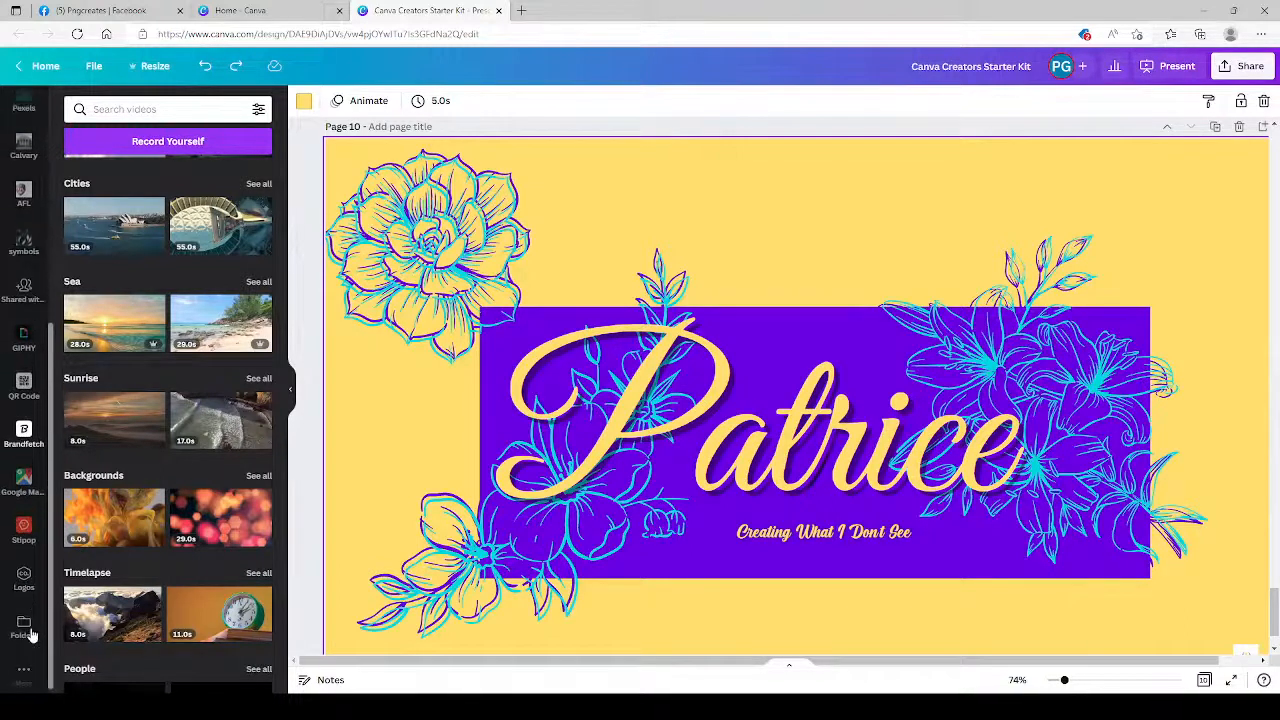
scroll(24, 605, up, 4)
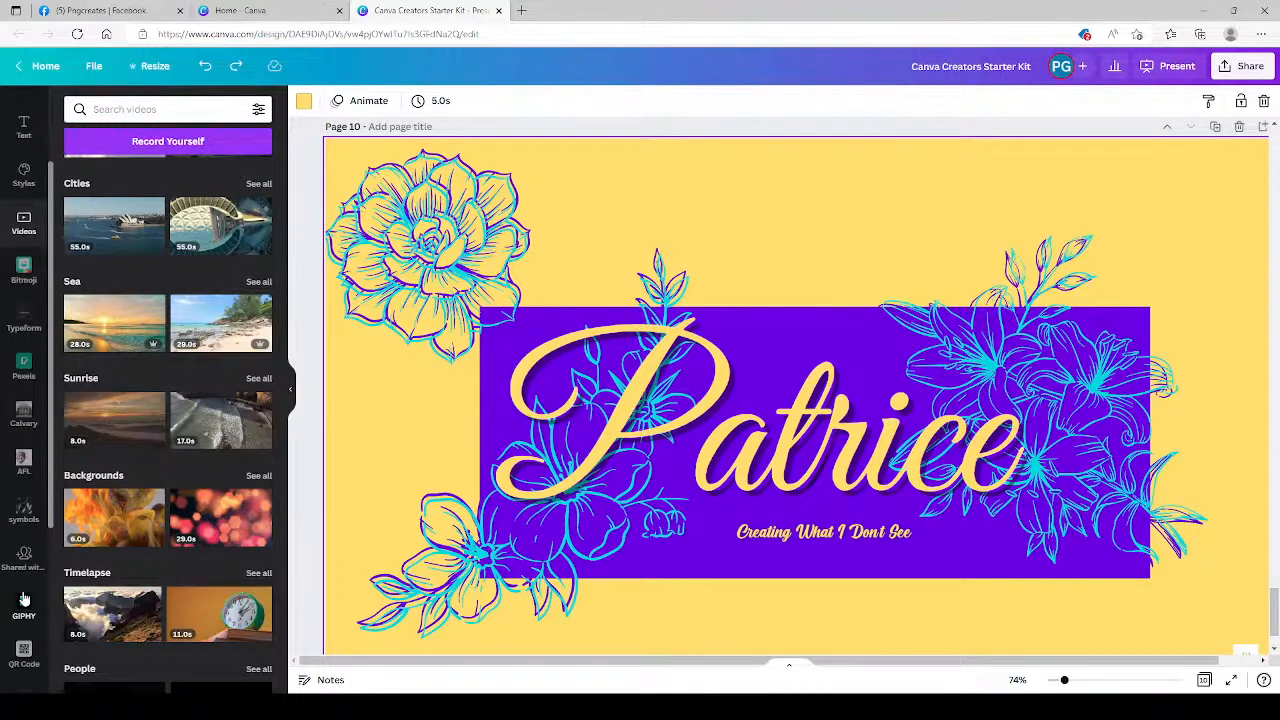